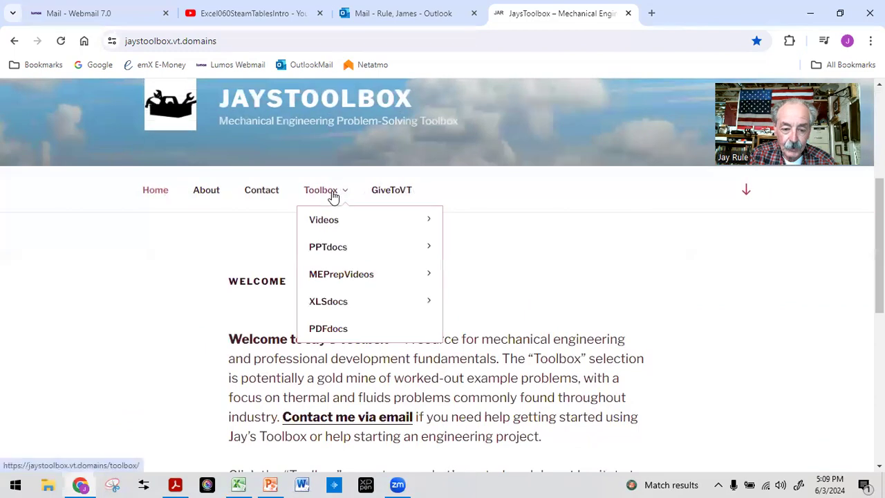
Open the XLSrefrigeration page of the Toolbox's XLSdocs and review the refrigerant table files offered for download
{"action": "mouse_move", "coordinate": [340, 311]}
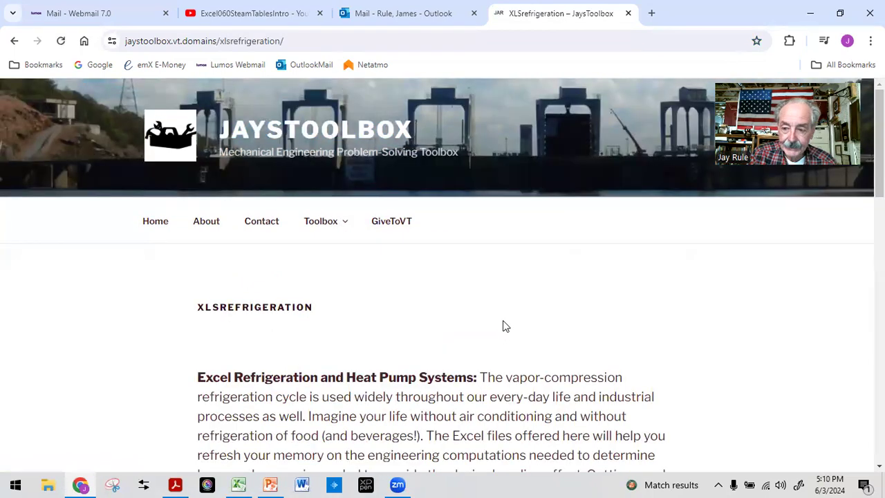
{"action": "scroll", "coordinate": [503, 327], "scroll_direction": "down", "scroll_amount": 1}
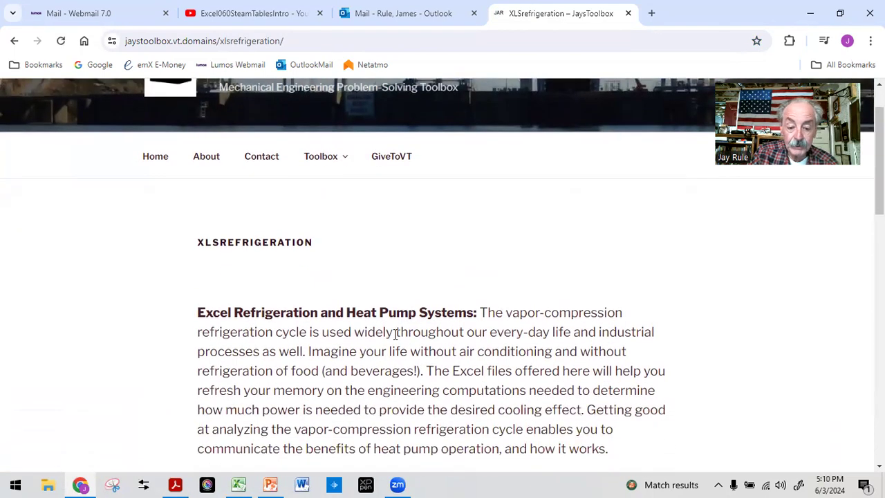
{"action": "scroll", "coordinate": [297, 368], "scroll_direction": "down", "scroll_amount": 1}
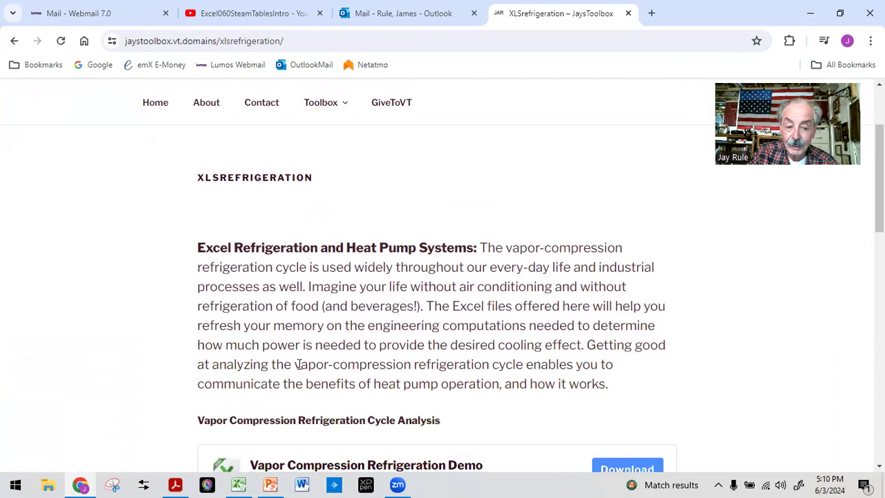
{"action": "scroll", "coordinate": [343, 303], "scroll_direction": "down", "scroll_amount": 4}
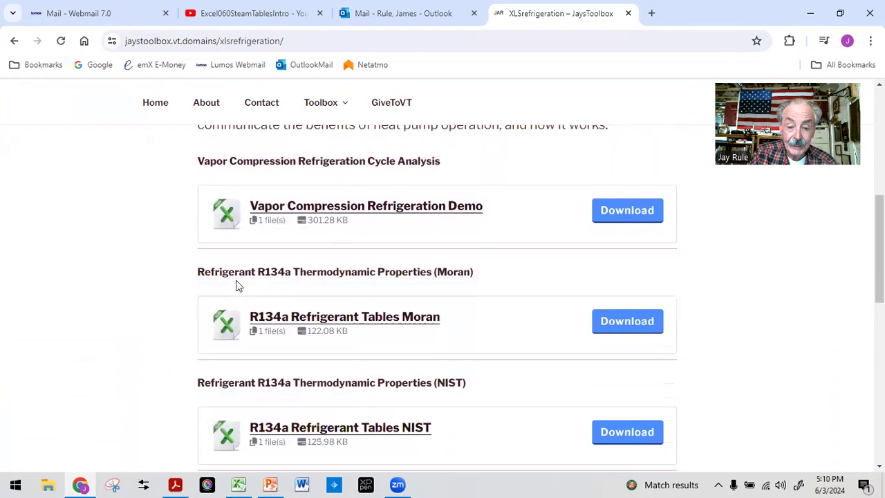
{"action": "scroll", "coordinate": [99, 306], "scroll_direction": "down", "scroll_amount": 1}
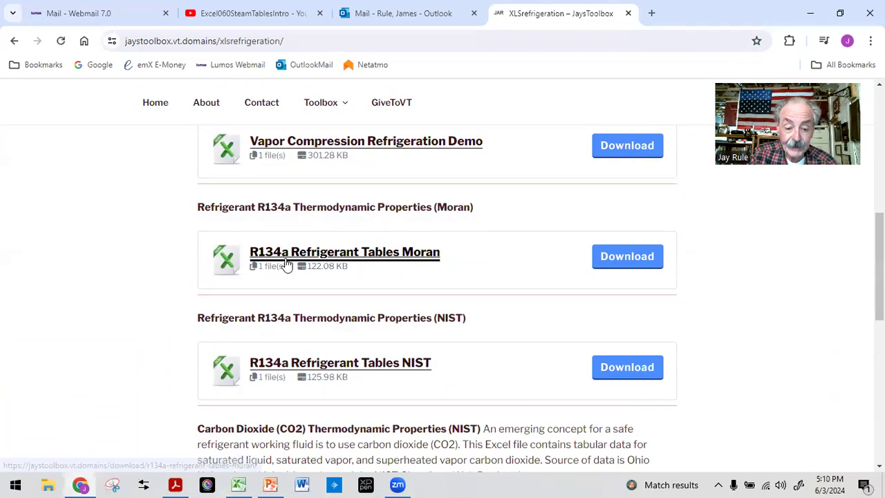
{"action": "scroll", "coordinate": [287, 266], "scroll_direction": "down", "scroll_amount": 5}
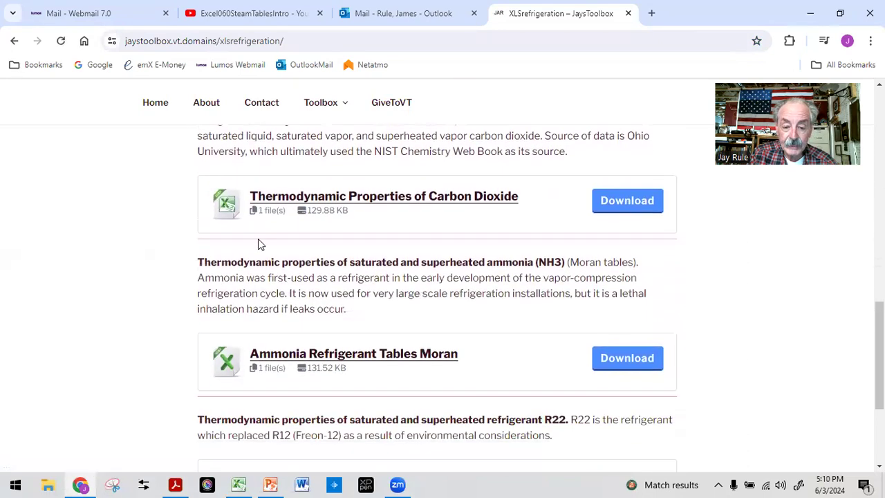
{"action": "scroll", "coordinate": [258, 243], "scroll_direction": "down", "scroll_amount": 2}
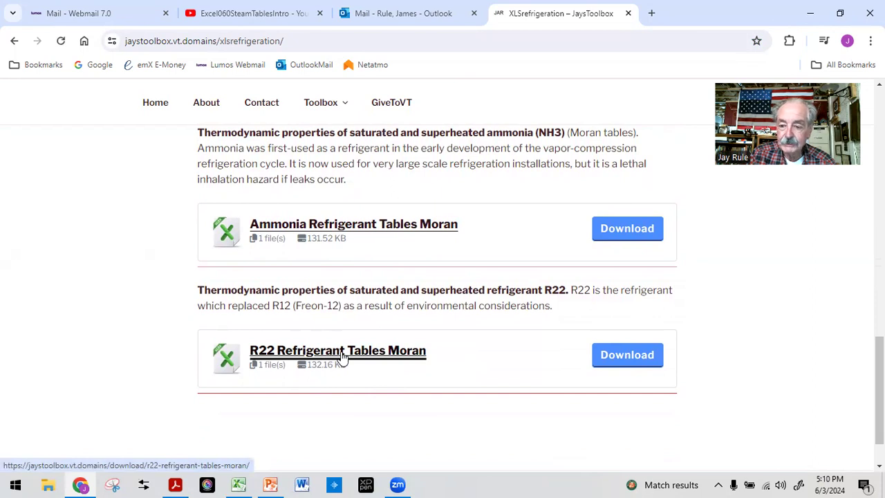
{"action": "scroll", "coordinate": [339, 356], "scroll_direction": "up", "scroll_amount": 20}
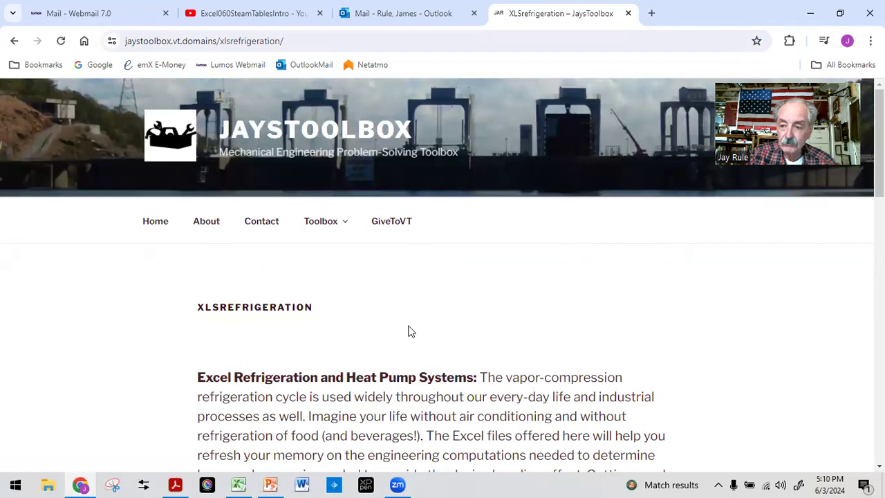
Switch to Excel and open the recent workbook R134aRefrigerantTablesMoranAndShapiro.xlsx from the LiveDemo folder
{"action": "mouse_move", "coordinate": [242, 484]}
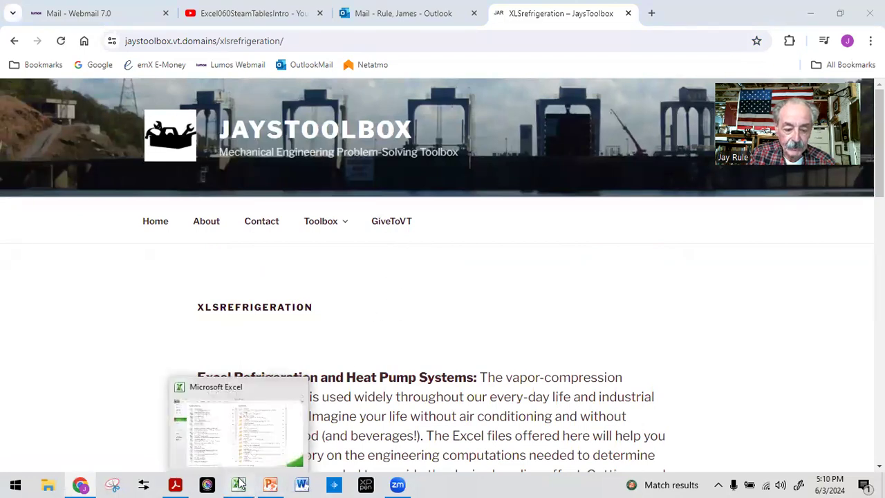
{"action": "left_click", "coordinate": [270, 444]}
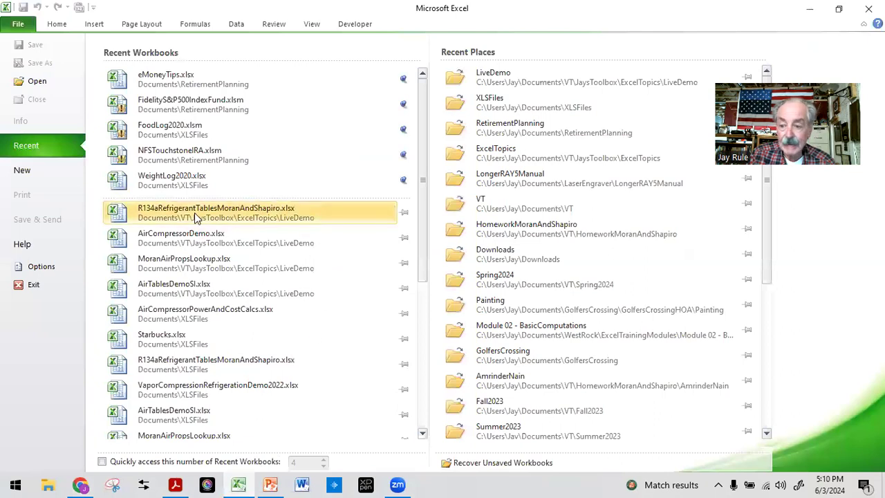
{"action": "left_click", "coordinate": [153, 216]}
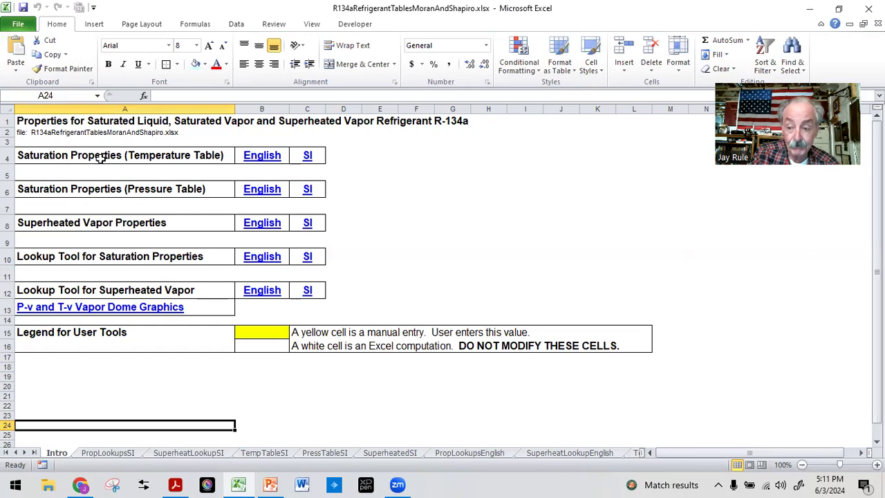
Open the SI temperature table of saturation properties from the Intro sheet and look through its full temperature range
{"action": "left_click", "coordinate": [307, 159]}
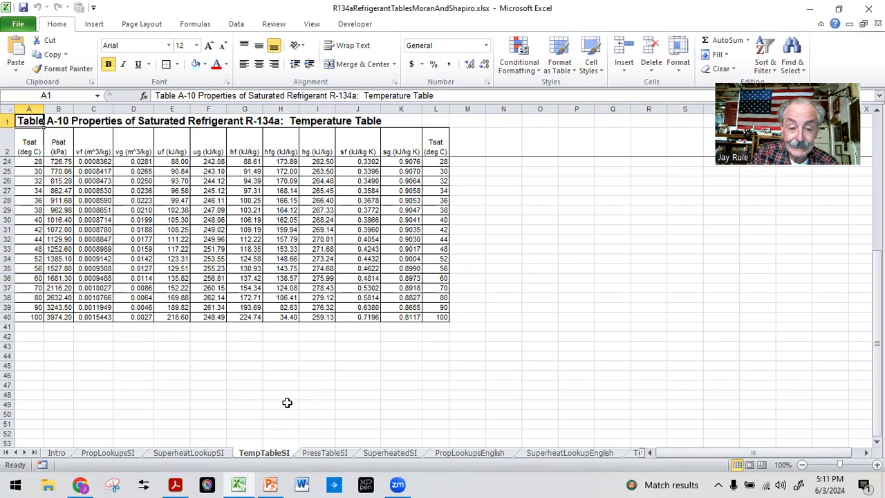
{"action": "scroll", "coordinate": [287, 402], "scroll_direction": "up", "scroll_amount": 7}
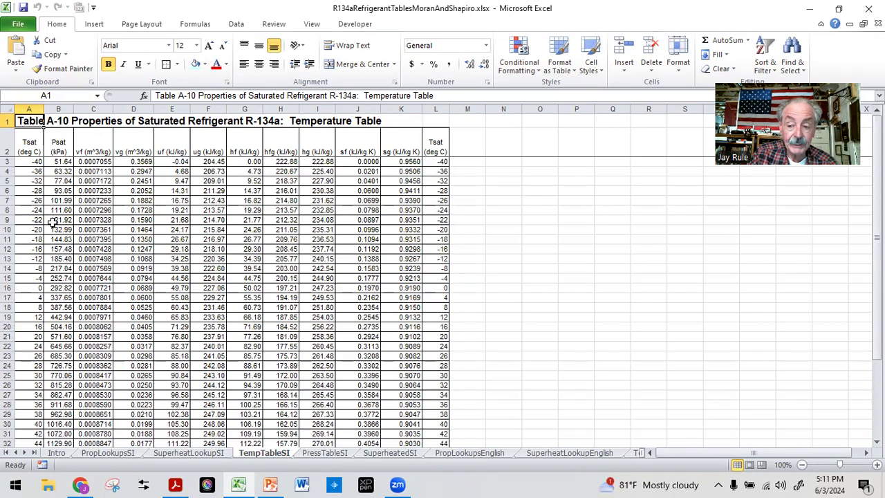
{"action": "scroll", "coordinate": [31, 216], "scroll_direction": "down", "scroll_amount": 5}
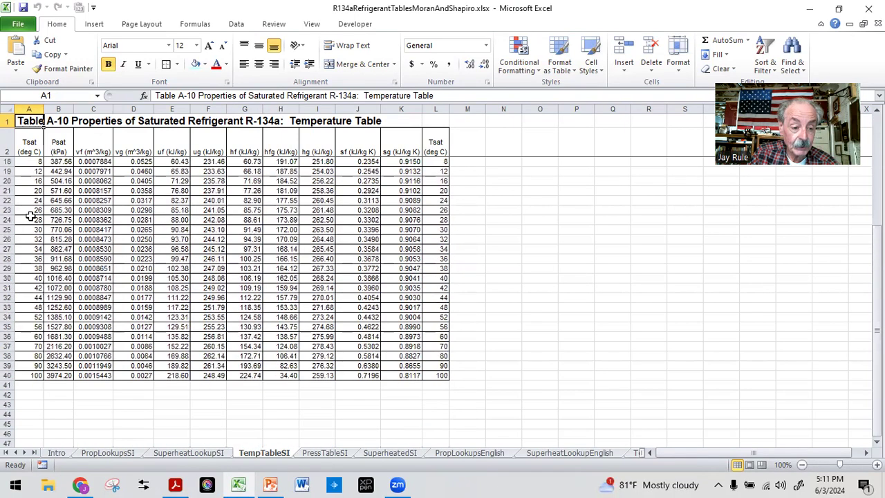
{"action": "scroll", "coordinate": [31, 219], "scroll_direction": "up", "scroll_amount": 5}
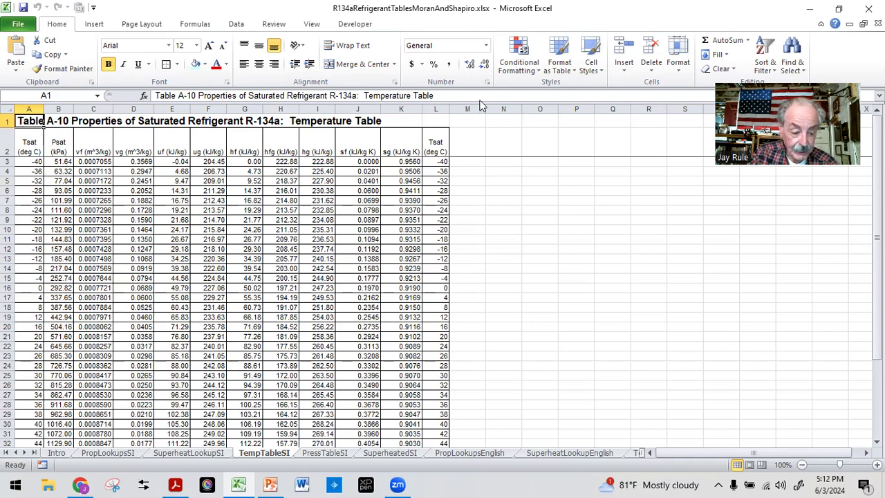
Return to the Intro sheet, open the SI pressure table of saturation properties and look through its rows
{"action": "left_click", "coordinate": [56, 452]}
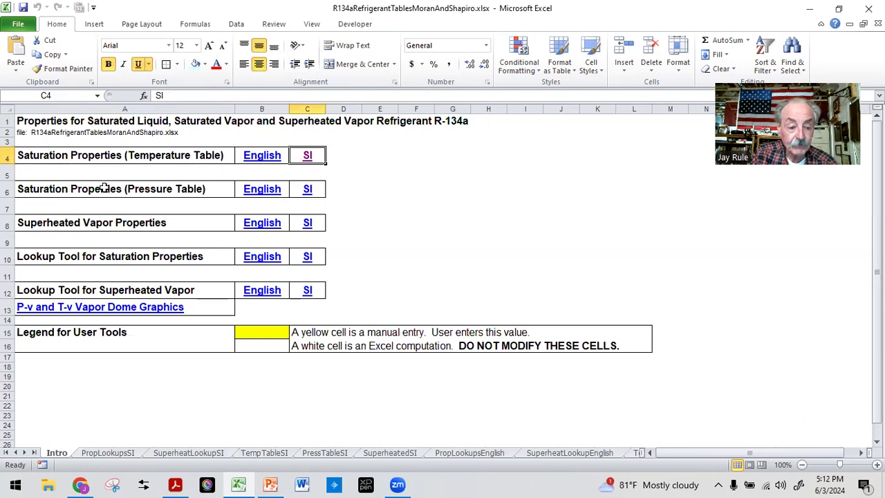
{"action": "left_click", "coordinate": [310, 192]}
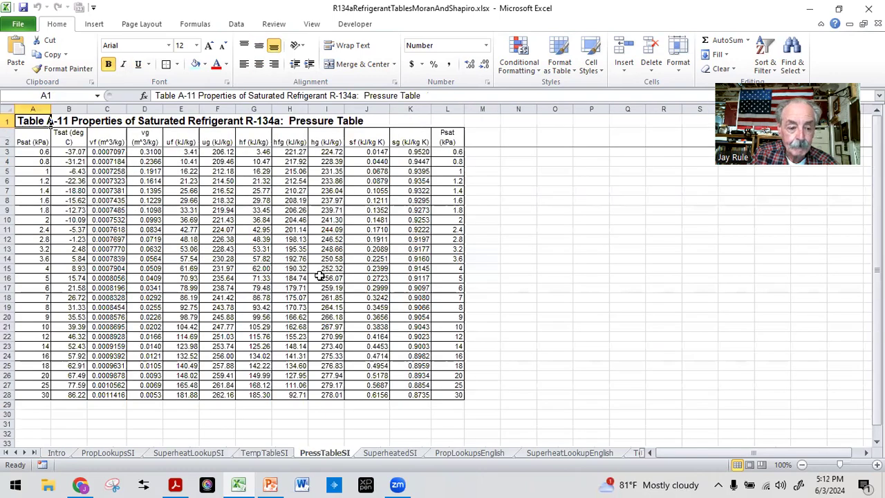
{"action": "scroll", "coordinate": [37, 208], "scroll_direction": "down", "scroll_amount": 3}
{"action": "scroll", "coordinate": [37, 209], "scroll_direction": "up", "scroll_amount": 3}
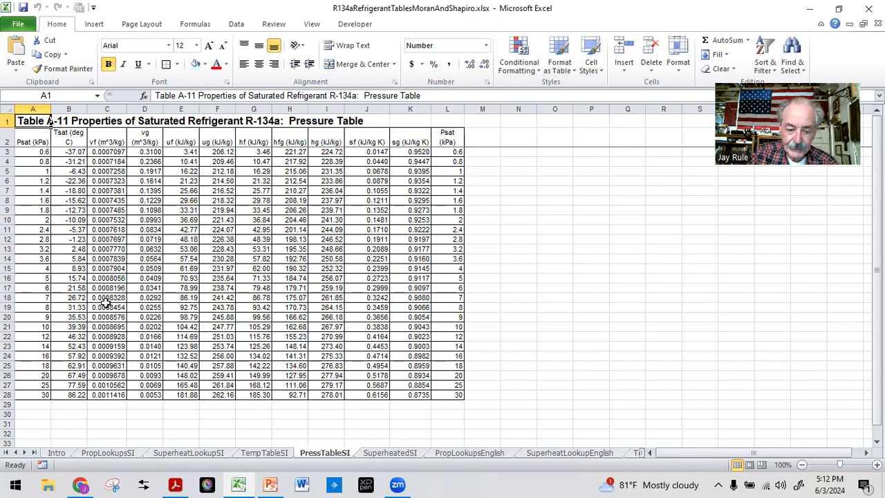
Compare the TempTableSI and PressTableSI sheets, examining the saturation temperature and pressure columns
{"action": "left_click", "coordinate": [267, 453]}
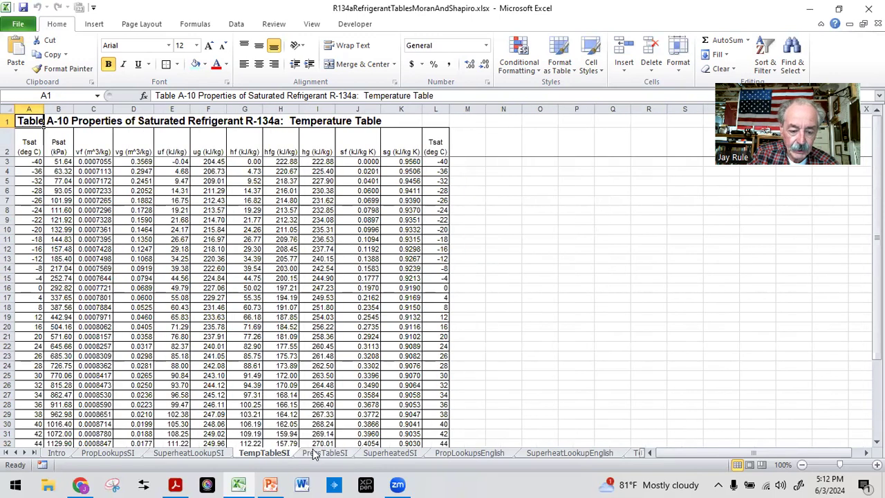
{"action": "left_click", "coordinate": [314, 453]}
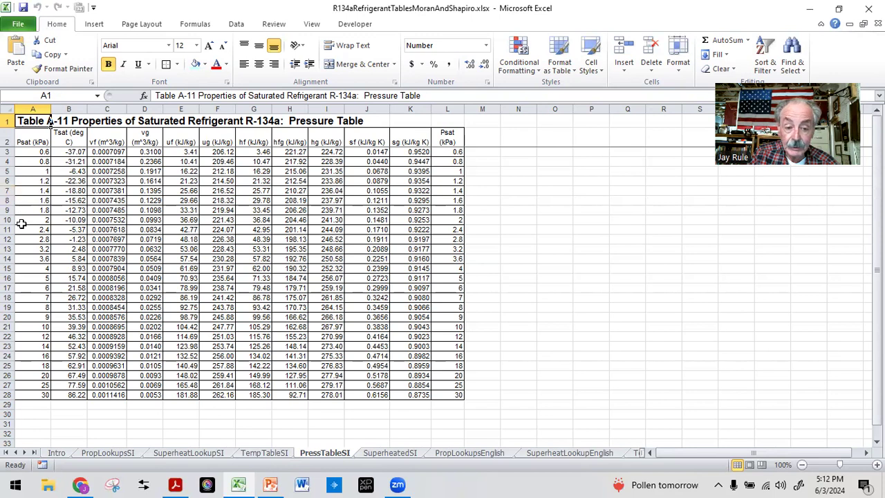
{"action": "left_click", "coordinate": [256, 457]}
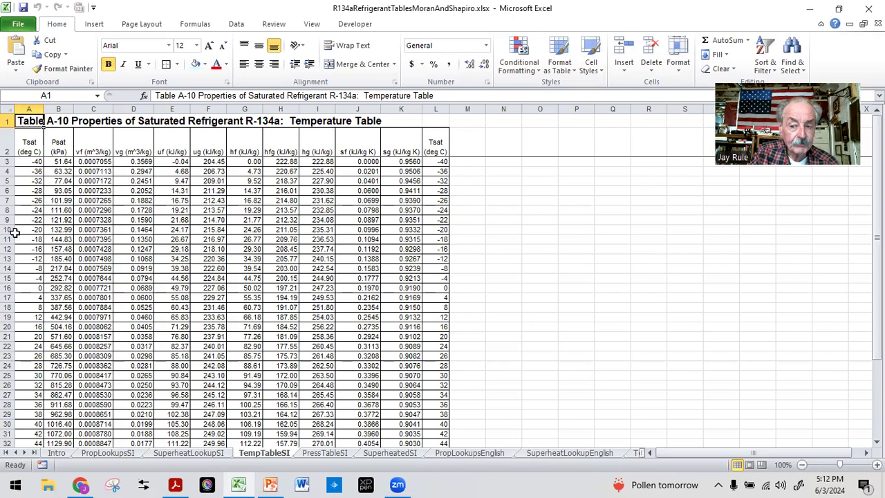
{"action": "scroll", "coordinate": [25, 172], "scroll_direction": "down", "scroll_amount": 8}
{"action": "scroll", "coordinate": [28, 249], "scroll_direction": "up", "scroll_amount": 8}
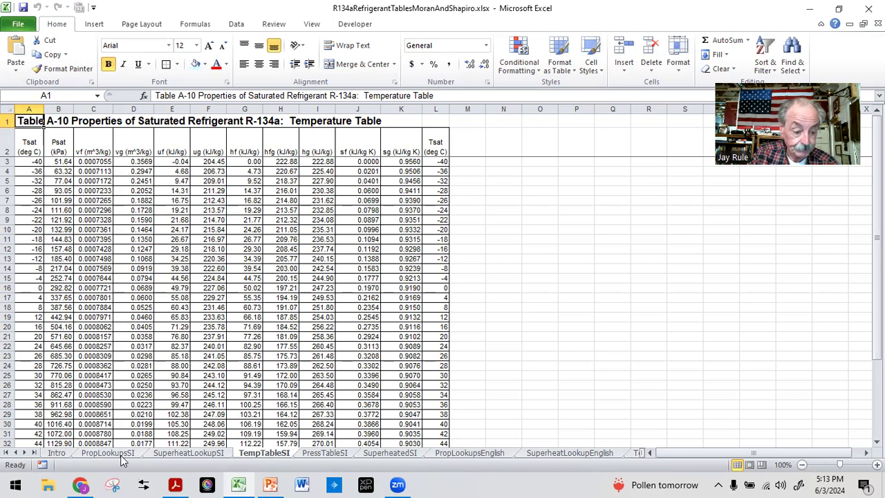
Open the SI superheated vapor properties table from the Intro sheet and examine its pressure blocks
{"action": "left_click", "coordinate": [64, 455]}
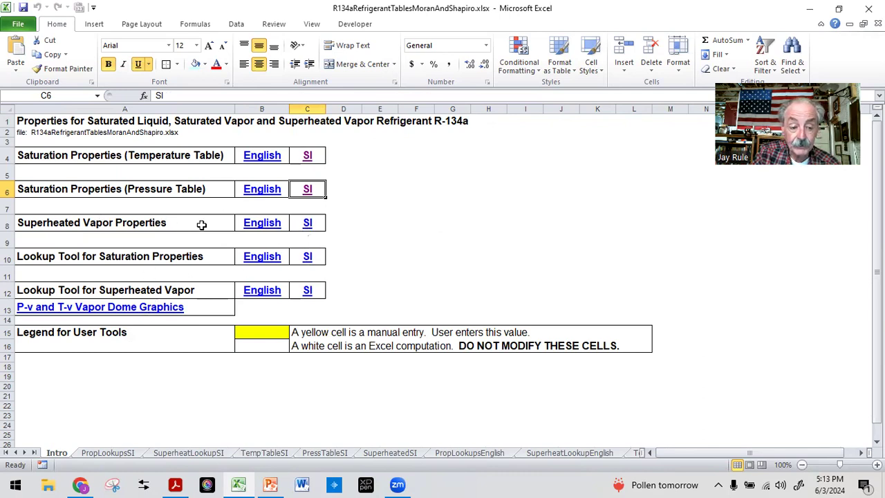
{"action": "left_click", "coordinate": [309, 227]}
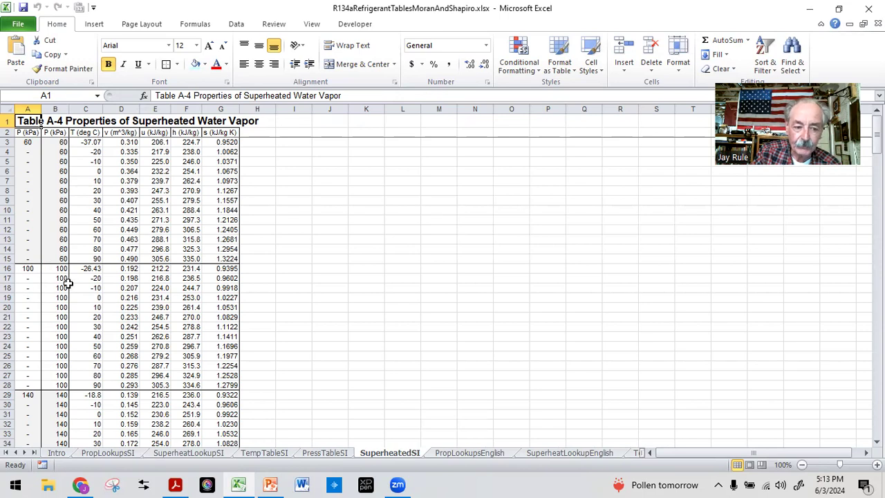
{"action": "scroll", "coordinate": [331, 317], "scroll_direction": "down", "scroll_amount": 3}
{"action": "scroll", "coordinate": [331, 316], "scroll_direction": "down", "scroll_amount": 6}
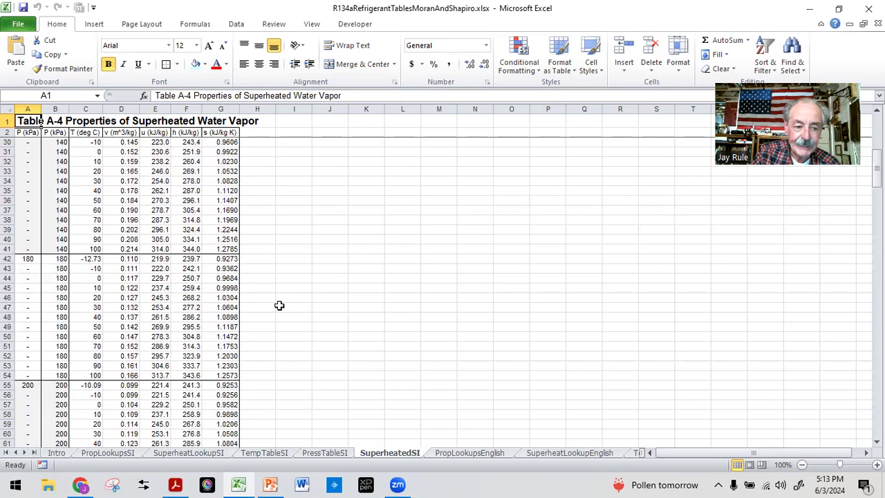
{"action": "scroll", "coordinate": [280, 305], "scroll_direction": "down", "scroll_amount": 3}
{"action": "scroll", "coordinate": [280, 305], "scroll_direction": "down", "scroll_amount": 3}
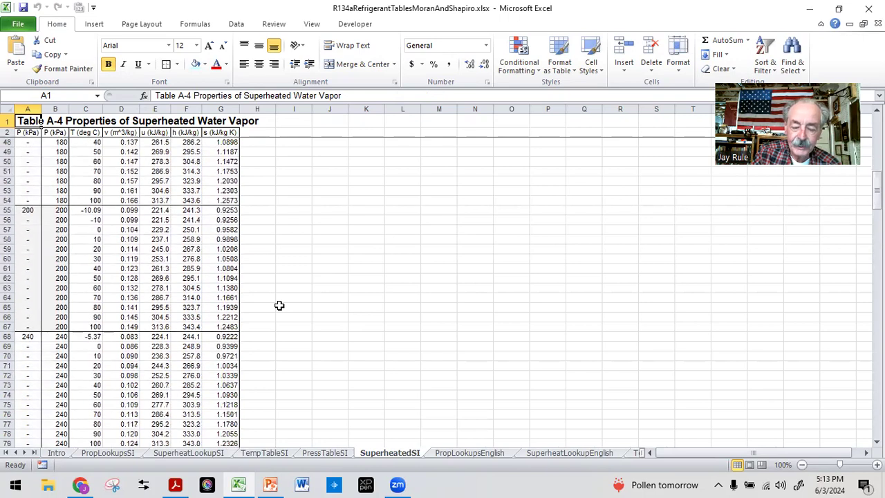
{"action": "scroll", "coordinate": [279, 305], "scroll_direction": "up", "scroll_amount": 15}
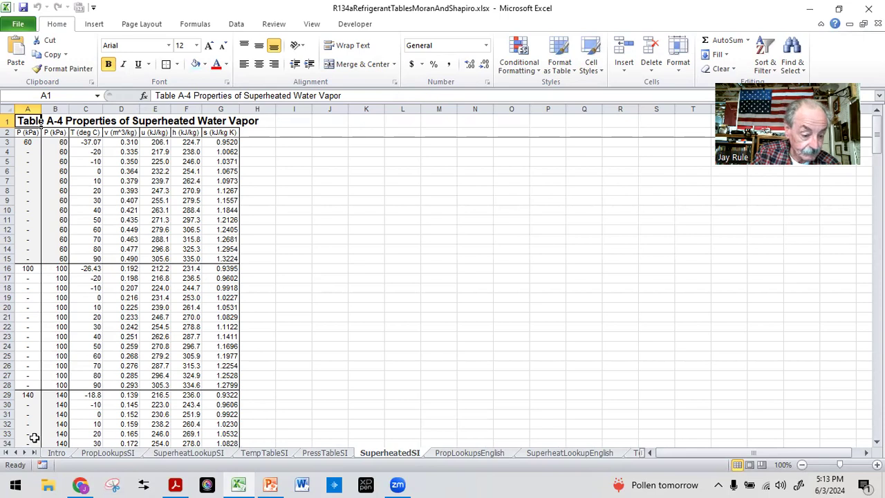
Return to the Intro sheet and open the SI lookup tool for saturation properties
{"action": "left_click", "coordinate": [50, 453]}
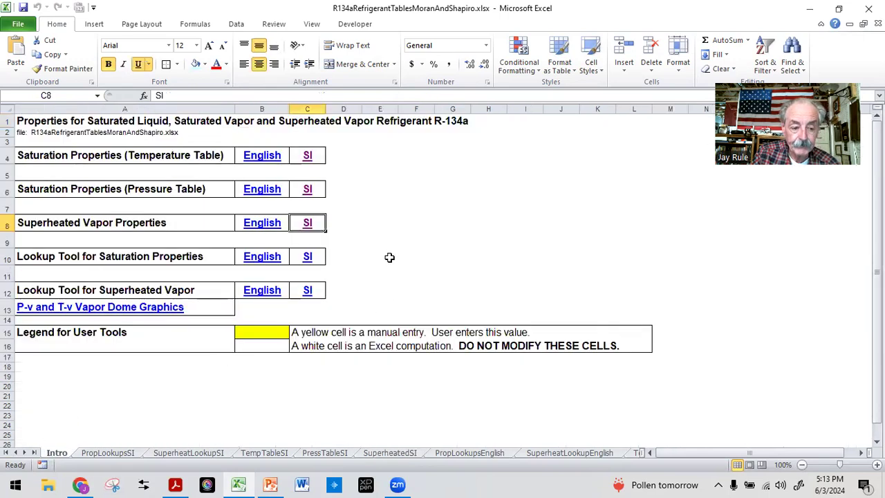
{"action": "left_click", "coordinate": [422, 240]}
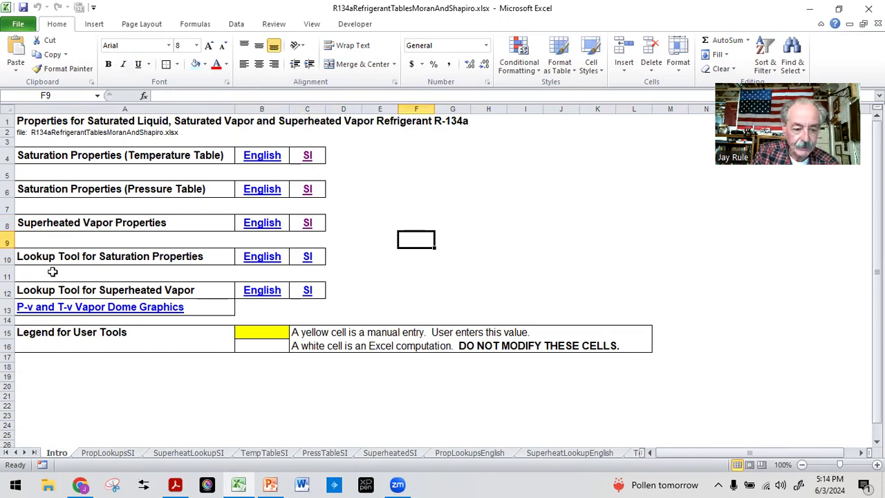
{"action": "left_click", "coordinate": [308, 258]}
{"action": "left_click", "coordinate": [32, 322]}
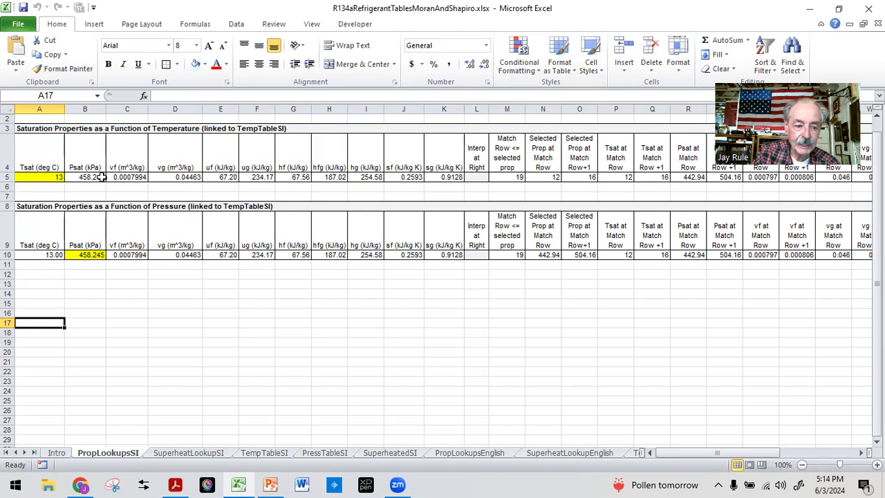
Set the saturation temperature in cell A5 of the temperature-based lookup to -5.5 °C and keep that cell selected
{"action": "left_click", "coordinate": [48, 177]}
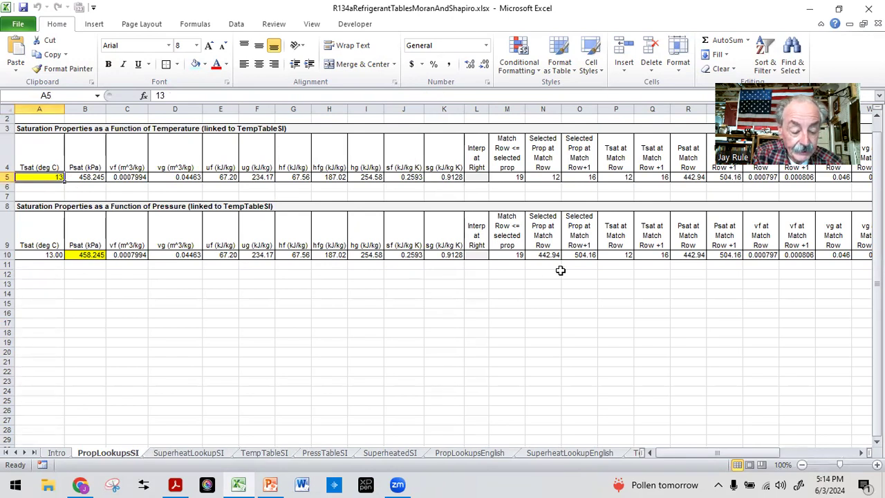
{"action": "type", "text": "-5.5"}
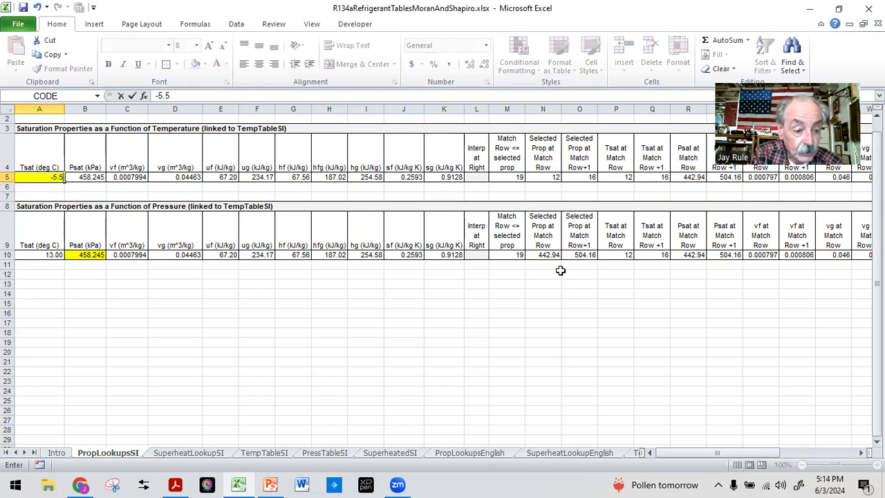
{"action": "key", "text": "Return"}
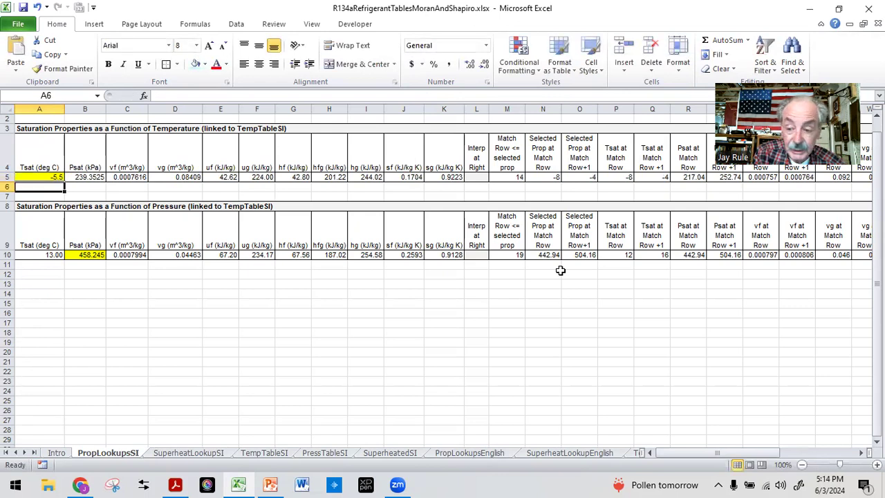
{"action": "key", "text": "Up"}
{"action": "key", "text": "Up"}
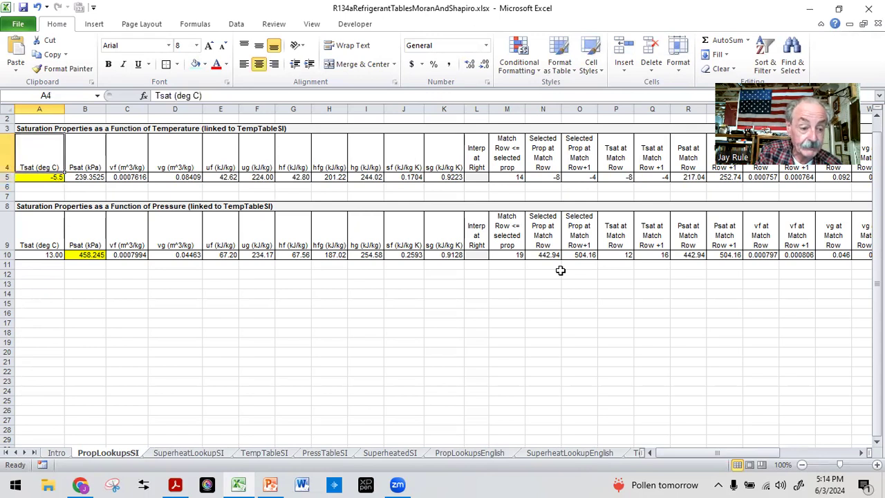
{"action": "key", "text": "Down"}
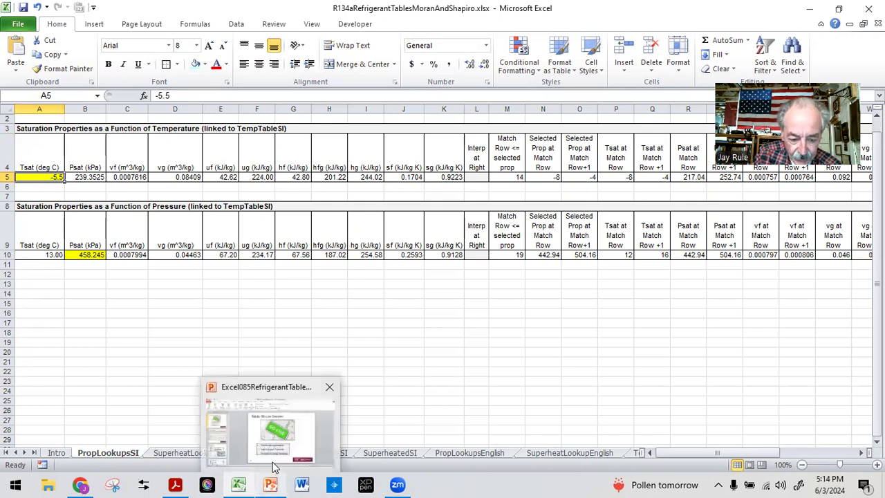
Highlight the -8 and -4 °C rows in the SI temperature table that bracket the lookup temperature, and return to PropLookupsSI
{"action": "left_click", "coordinate": [264, 453]}
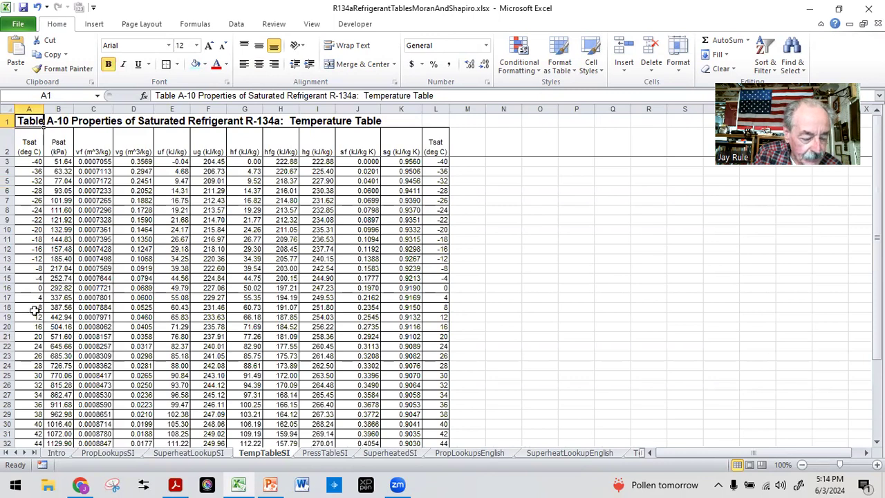
{"action": "left_click_drag", "start_coordinate": [24, 269], "coordinate": [433, 278]}
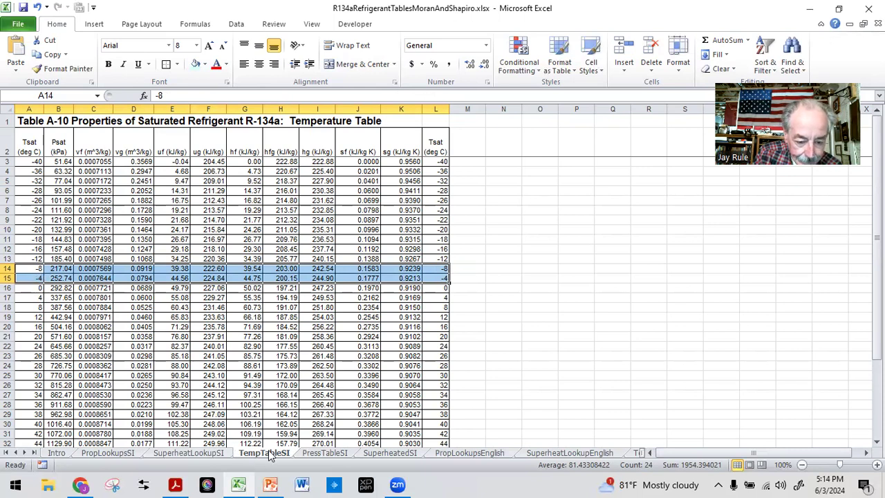
{"action": "left_click", "coordinate": [107, 453]}
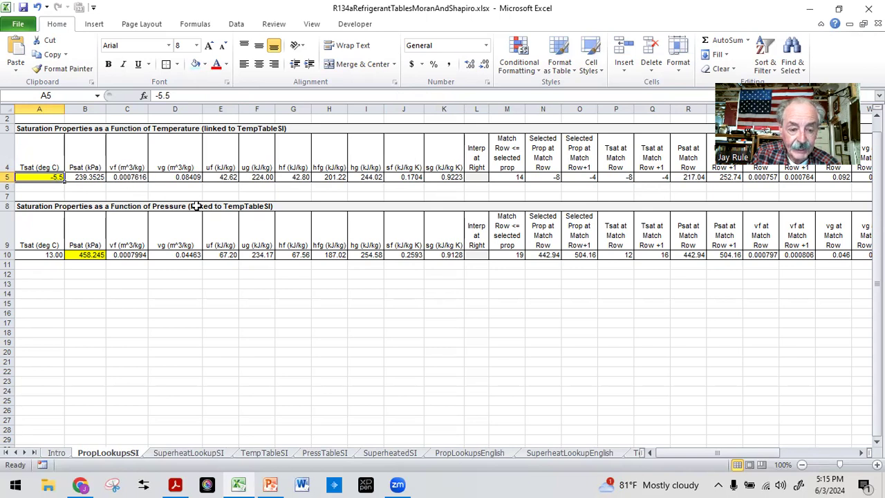
Examine the interpolated properties from Psat to sg in row 5 of the temperature-based lookup, including the hf formula
{"action": "left_click", "coordinate": [285, 174]}
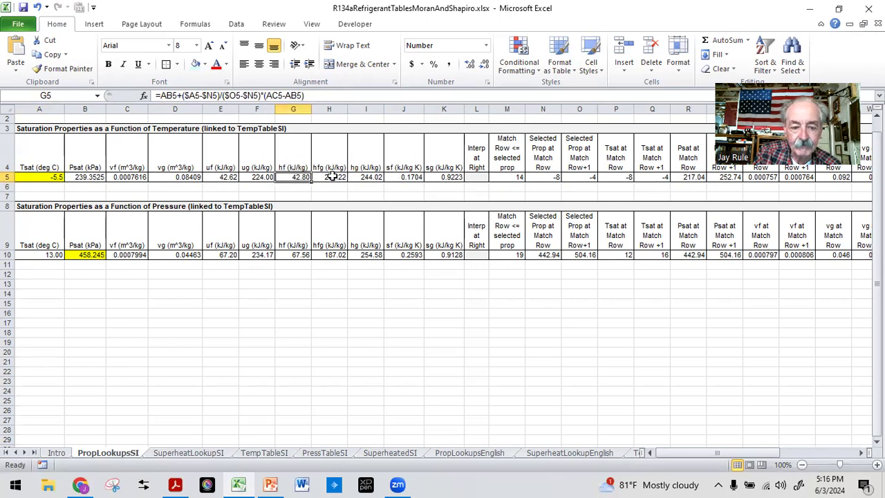
{"action": "left_click_drag", "start_coordinate": [81, 177], "coordinate": [428, 181]}
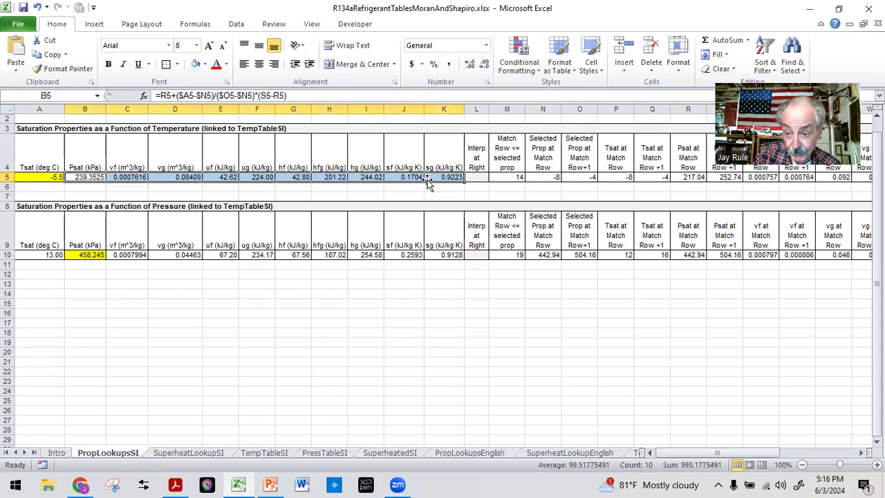
{"action": "left_click", "coordinate": [175, 303]}
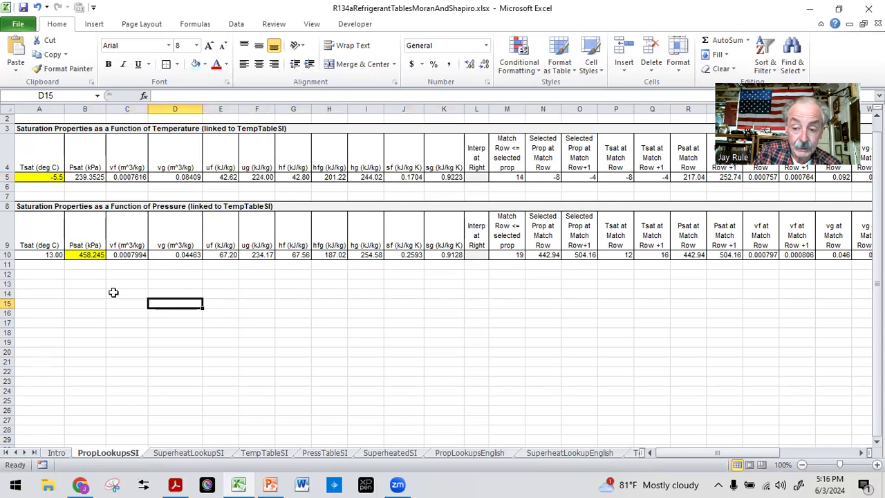
{"action": "left_click", "coordinate": [42, 292]}
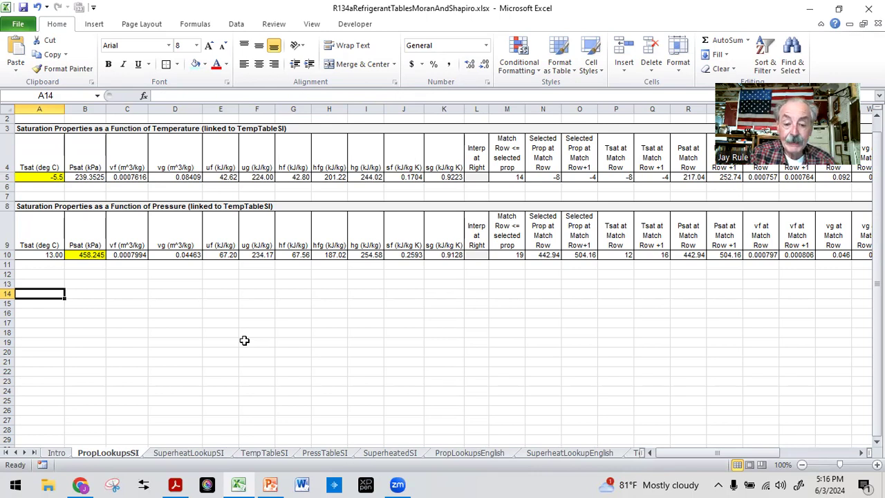
{"action": "left_click", "coordinate": [223, 285]}
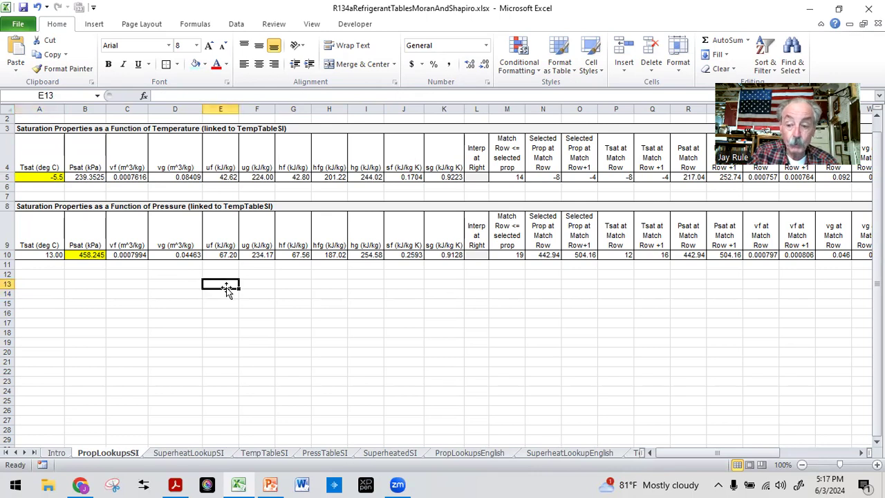
Set the saturation temperature in cell A5 of the temperature-based lookup to 12.62 °C
{"action": "left_click", "coordinate": [38, 177]}
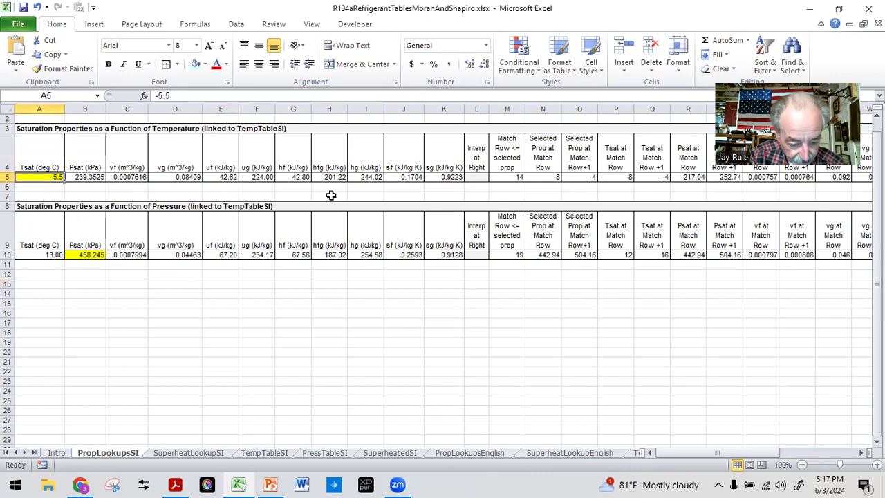
{"action": "type", "text": "12."}
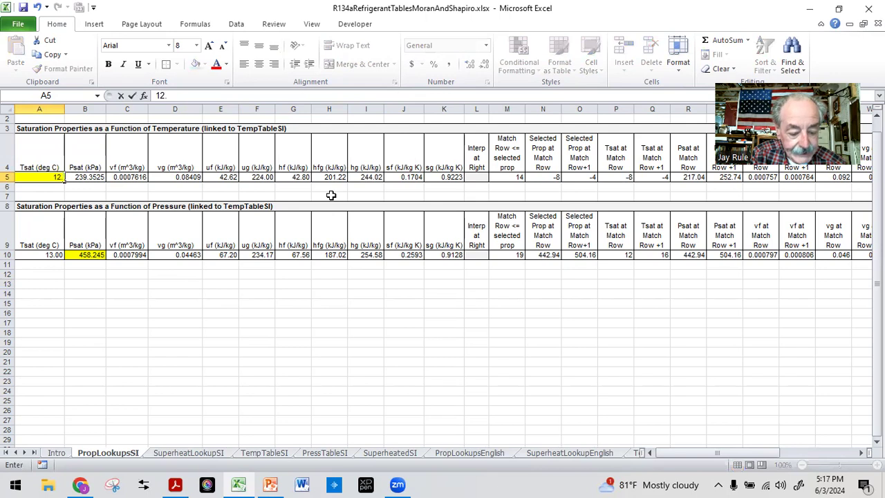
{"action": "type", "text": "62"}
{"action": "key", "text": "Return"}
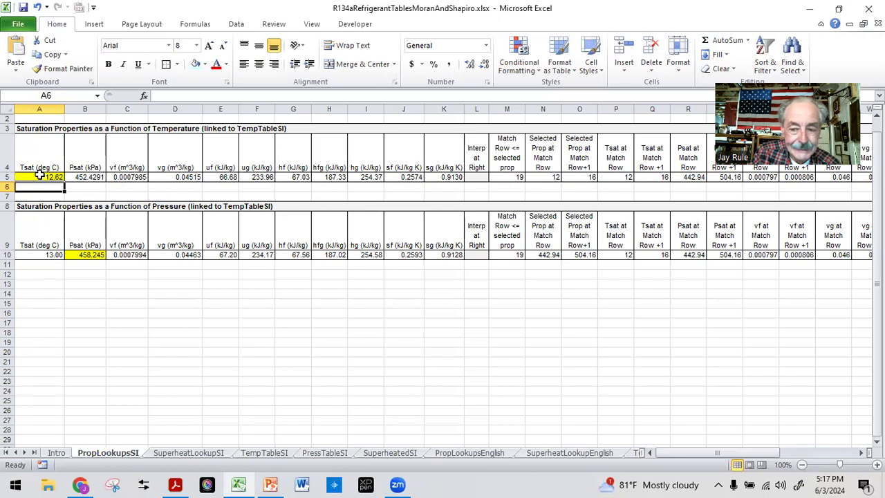
Highlight the bracketing 12 and 16 °C rows in the SI temperature table and return to the saturation lookup sheet
{"action": "left_click", "coordinate": [265, 453]}
{"action": "left_click_drag", "start_coordinate": [31, 318], "coordinate": [437, 327]}
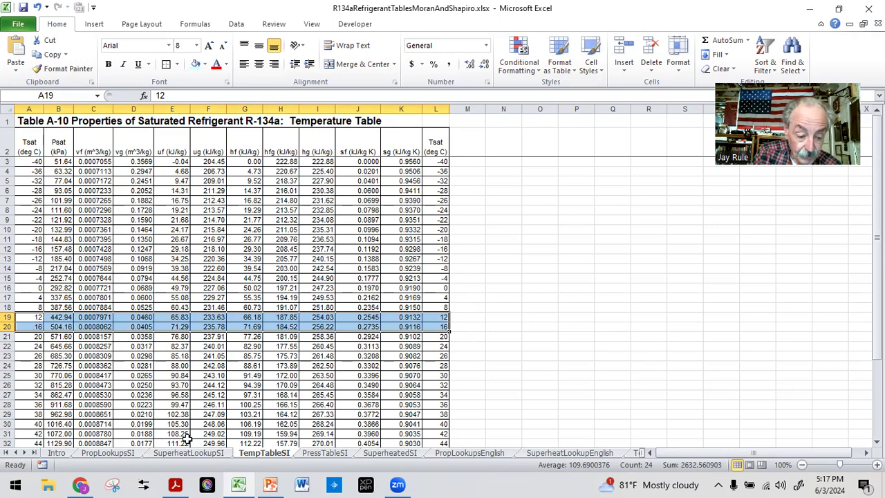
{"action": "left_click", "coordinate": [109, 453]}
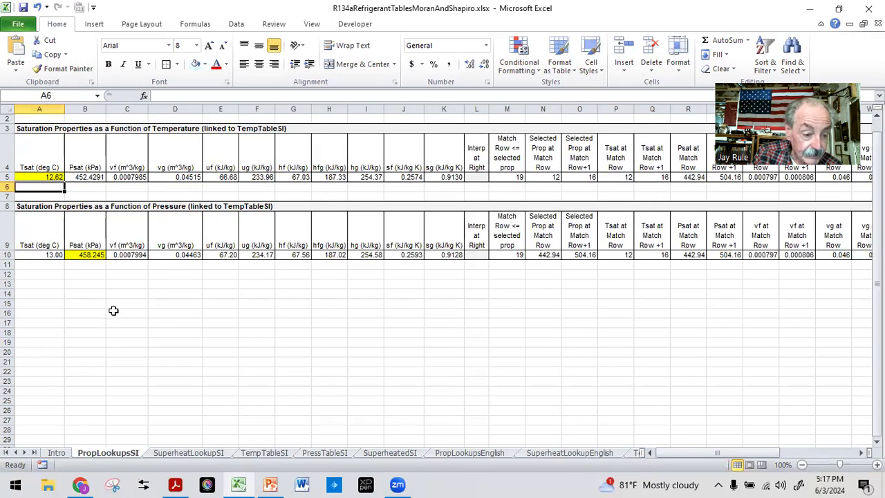
{"action": "left_click", "coordinate": [70, 297]}
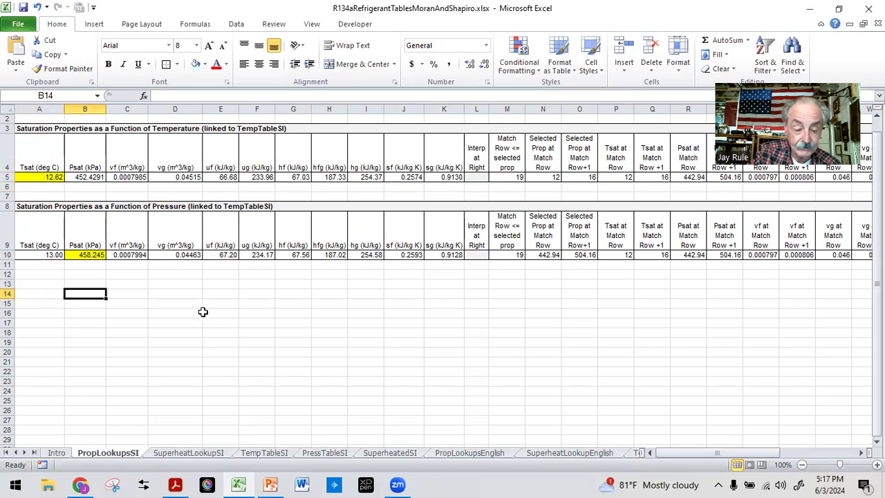
{"action": "left_click", "coordinate": [143, 283]}
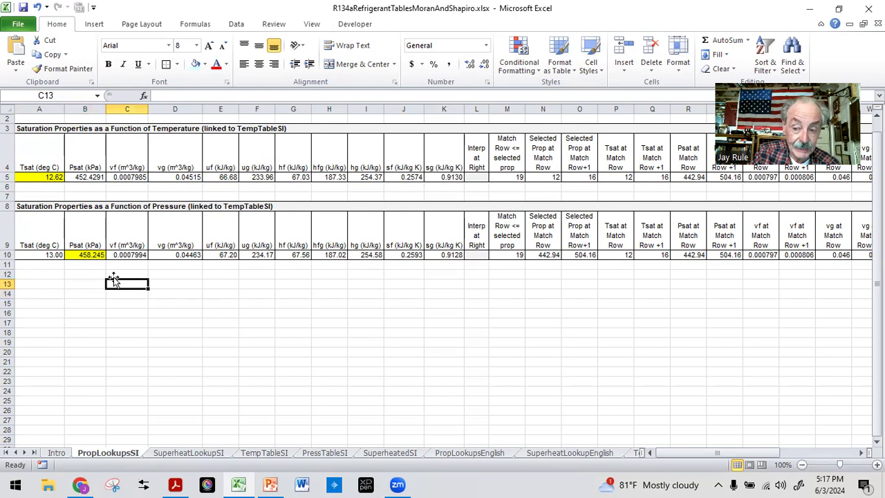
Set the saturation pressure in cell B10 of the pressure-based lookup to 425 kPa
{"action": "left_click", "coordinate": [88, 253]}
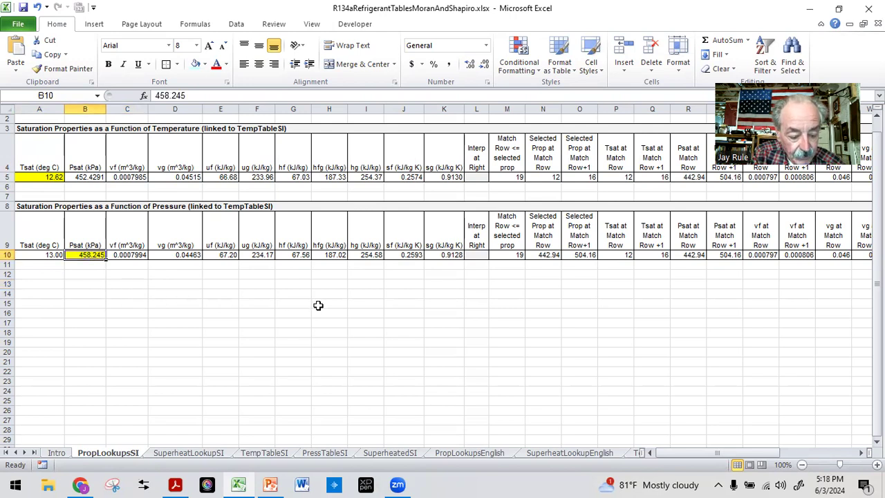
{"action": "type", "text": "4"}
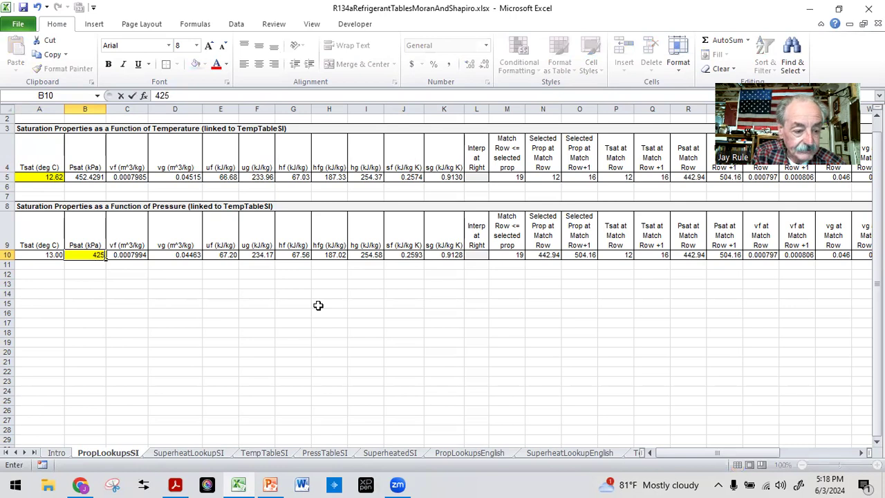
{"action": "type", "text": "25"}
{"action": "key", "text": "Return"}
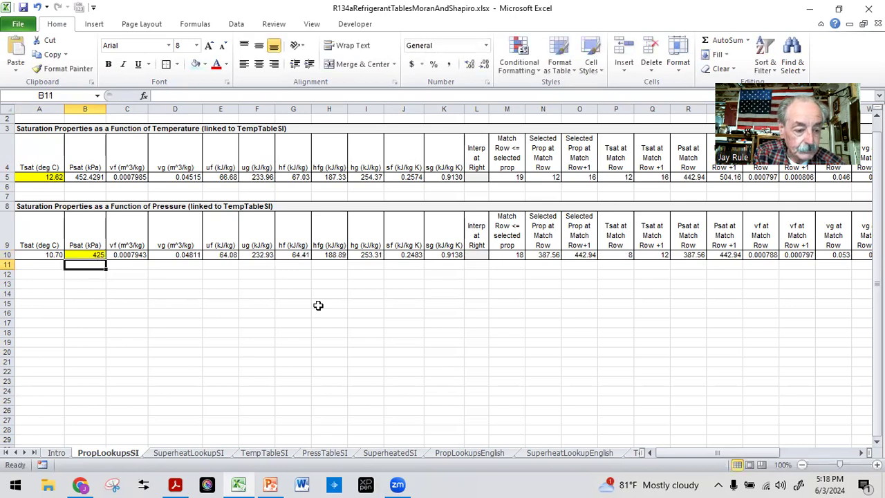
{"action": "left_click", "coordinate": [80, 256]}
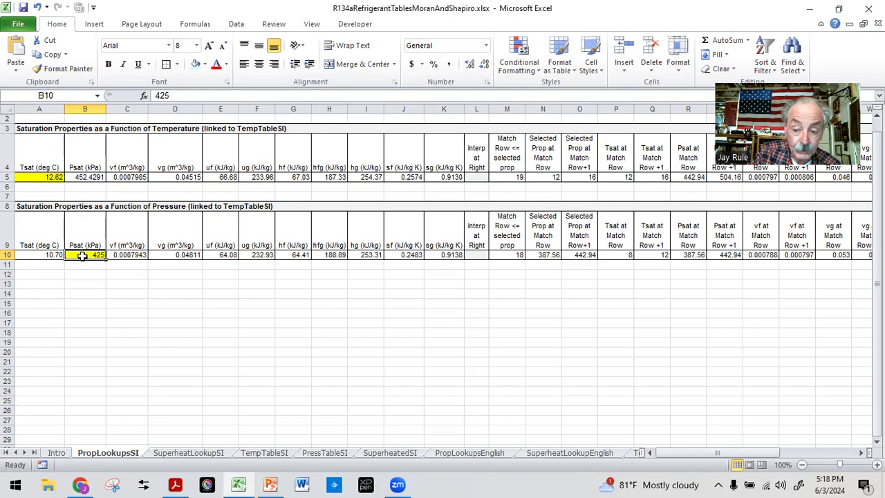
{"action": "left_click", "coordinate": [444, 324]}
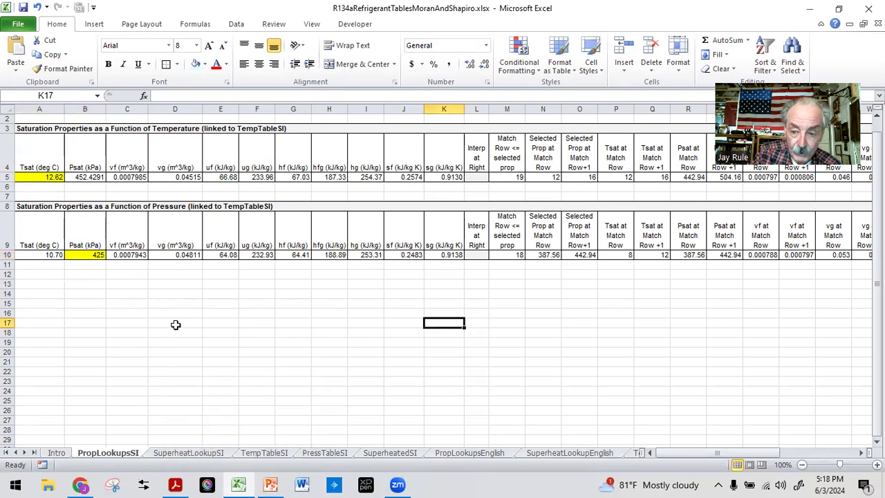
Highlight the 8 and 12 °C rows in TempTableSI whose pressures bracket 425 kPa, and return to the pressure-based lookup
{"action": "left_click", "coordinate": [252, 456]}
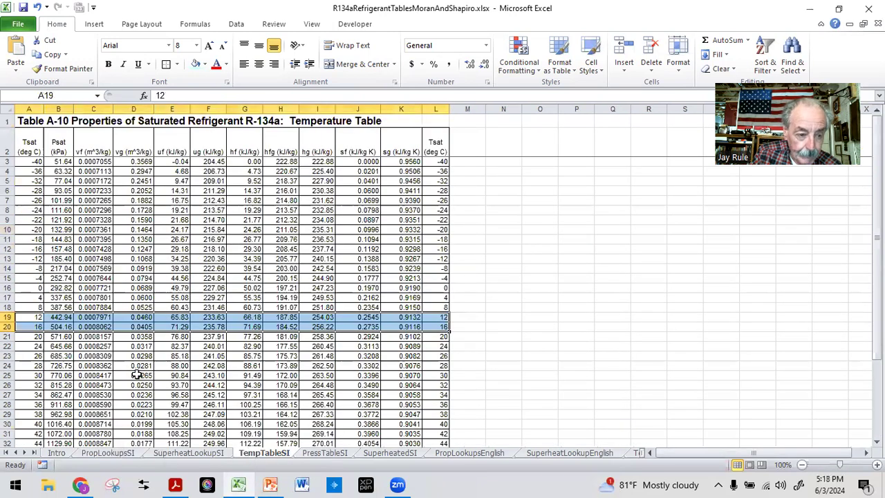
{"action": "left_click", "coordinate": [61, 201]}
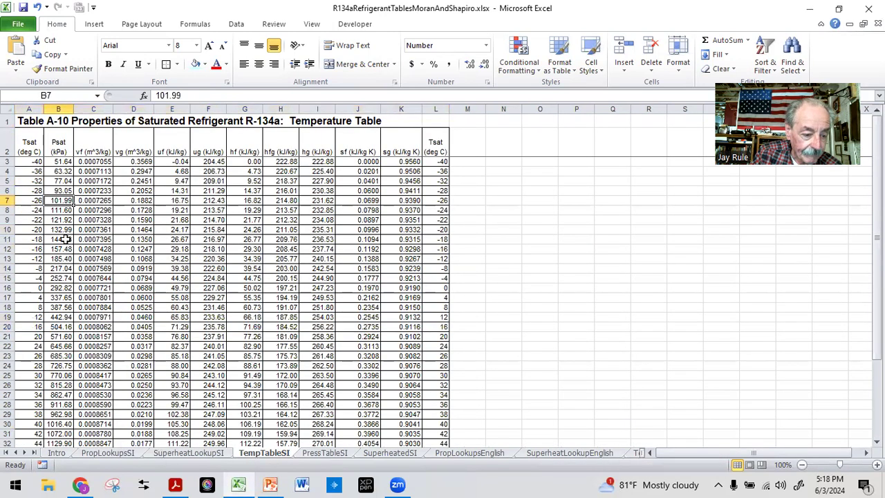
{"action": "left_click_drag", "start_coordinate": [18, 307], "coordinate": [437, 315]}
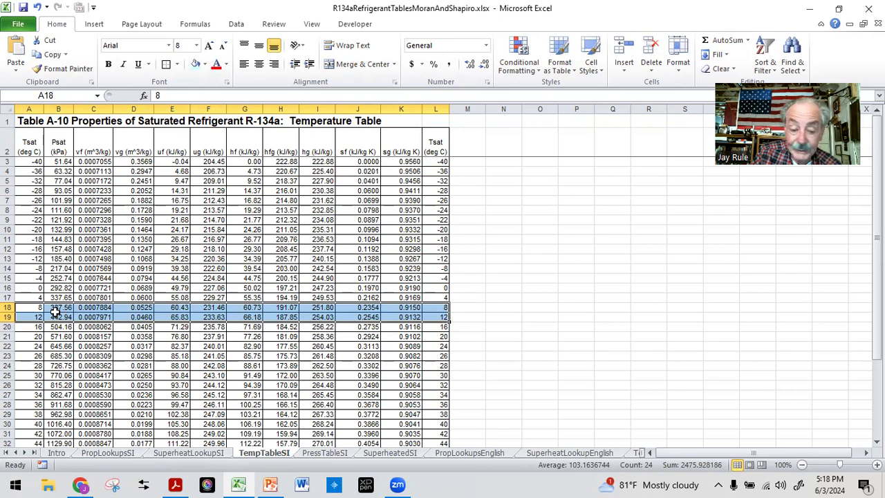
{"action": "left_click", "coordinate": [107, 454]}
{"action": "left_click", "coordinate": [82, 304]}
{"action": "left_click", "coordinate": [80, 254]}
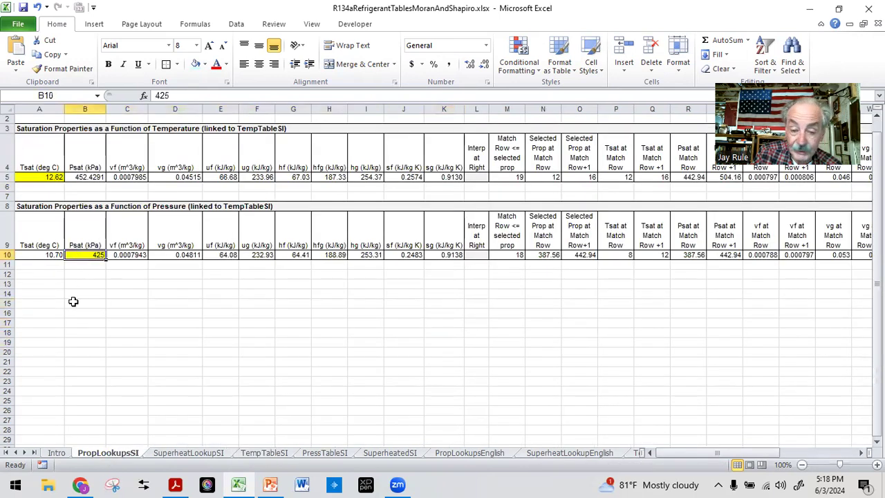
{"action": "left_click", "coordinate": [73, 303]}
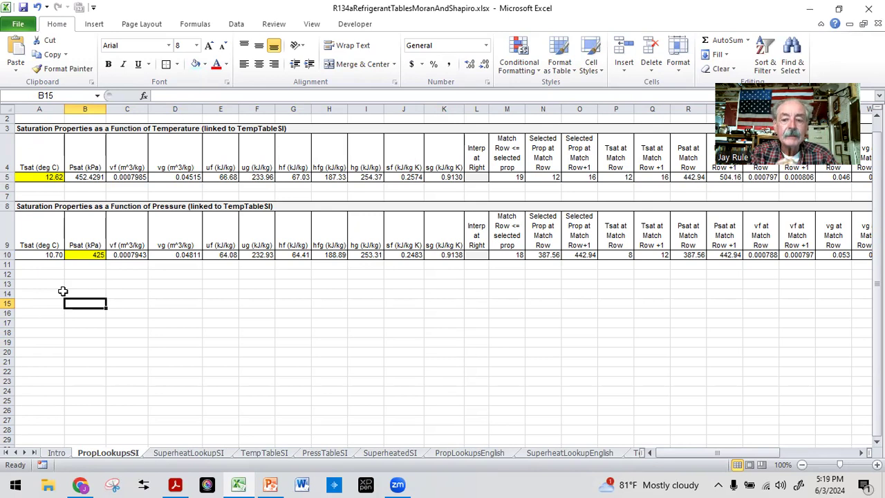
Open the SI lookup tool for superheated vapor from the Intro sheet and look over its first section
{"action": "left_click", "coordinate": [56, 453]}
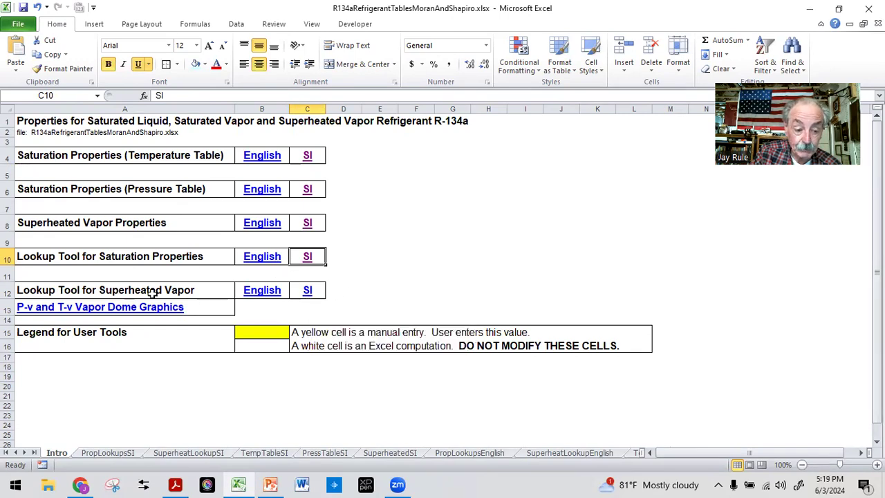
{"action": "left_click", "coordinate": [308, 291]}
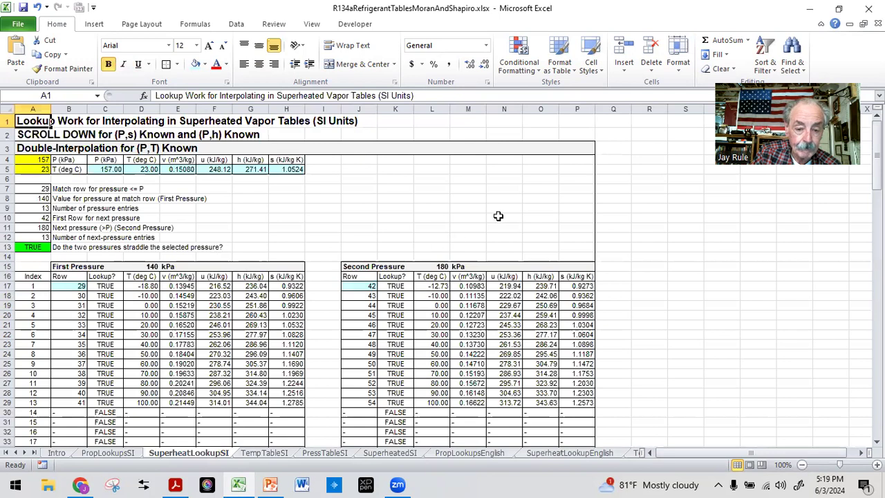
{"action": "scroll", "coordinate": [729, 282], "scroll_direction": "down", "scroll_amount": 2}
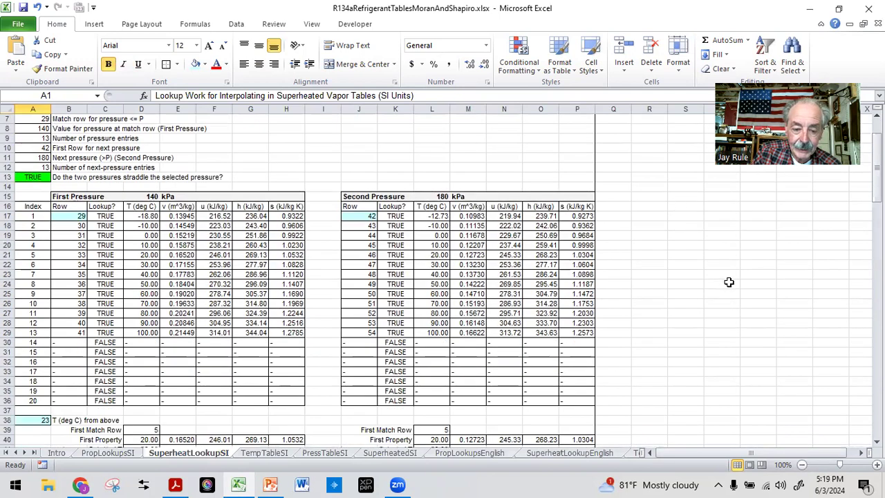
{"action": "scroll", "coordinate": [729, 282], "scroll_direction": "up", "scroll_amount": 2}
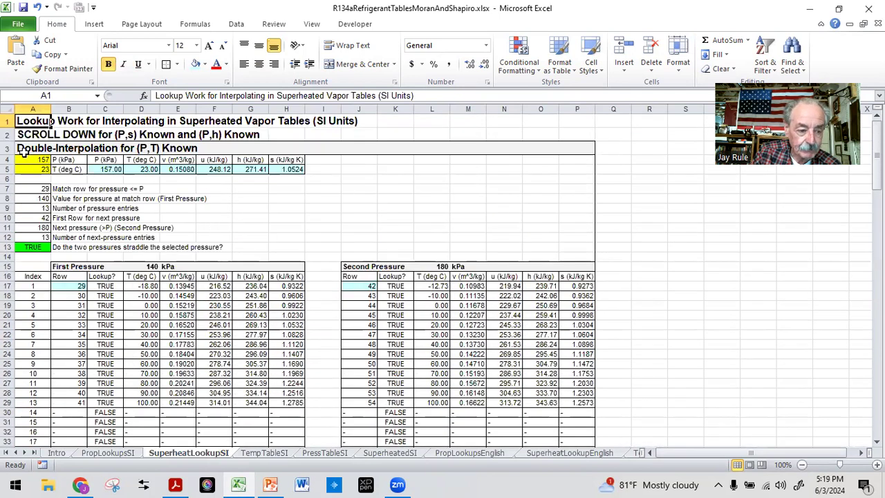
Highlight the whole Double-Interpolation for (P,T) Known section of SuperheatLookupSI to examine it, and clear the selection
{"action": "left_click_drag", "start_coordinate": [20, 148], "coordinate": [574, 322]}
{"action": "scroll", "coordinate": [603, 274], "scroll_direction": "up", "scroll_amount": 8}
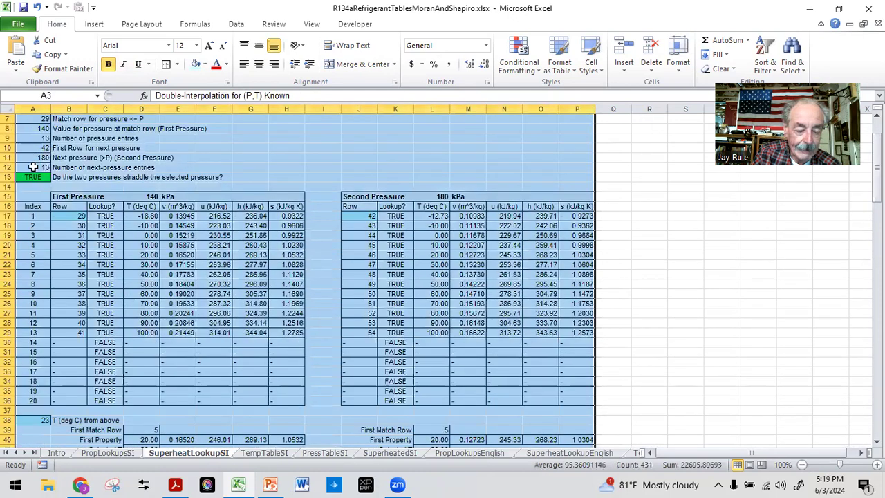
{"action": "scroll", "coordinate": [33, 167], "scroll_direction": "up", "scroll_amount": 2}
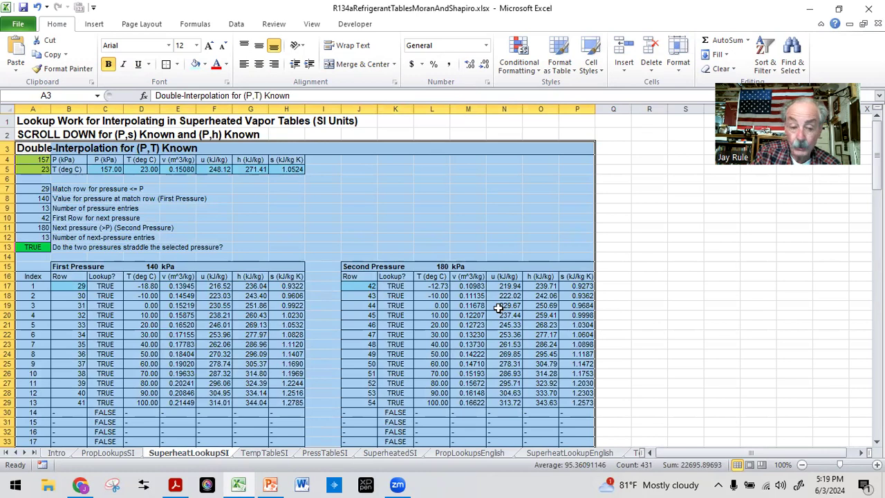
{"action": "left_click", "coordinate": [385, 179]}
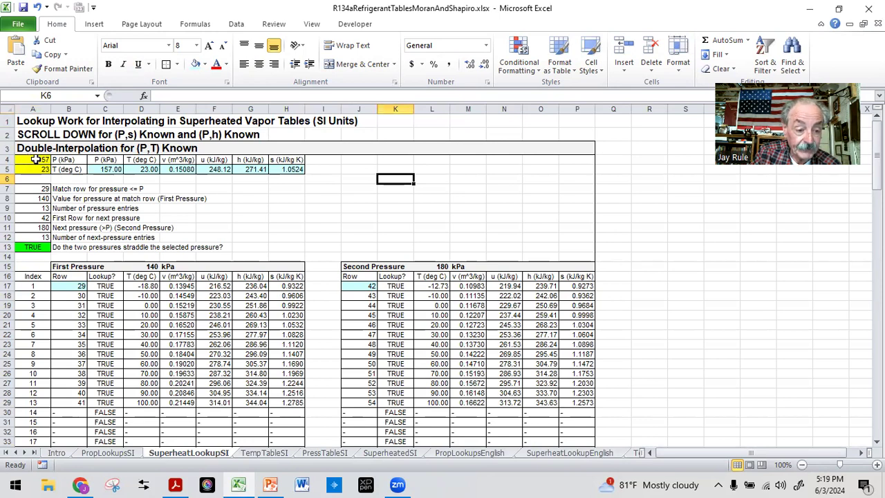
Examine the pressure and temperature entry cells A4:A5 and the interpolated superheated vapor properties in C5:H5
{"action": "left_click_drag", "start_coordinate": [29, 159], "coordinate": [32, 170]}
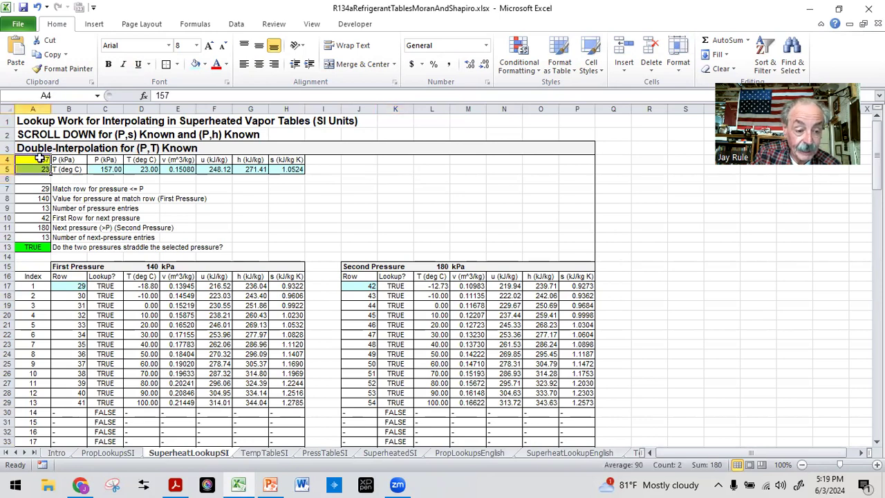
{"action": "left_click", "coordinate": [40, 159]}
{"action": "left_click", "coordinate": [32, 168]}
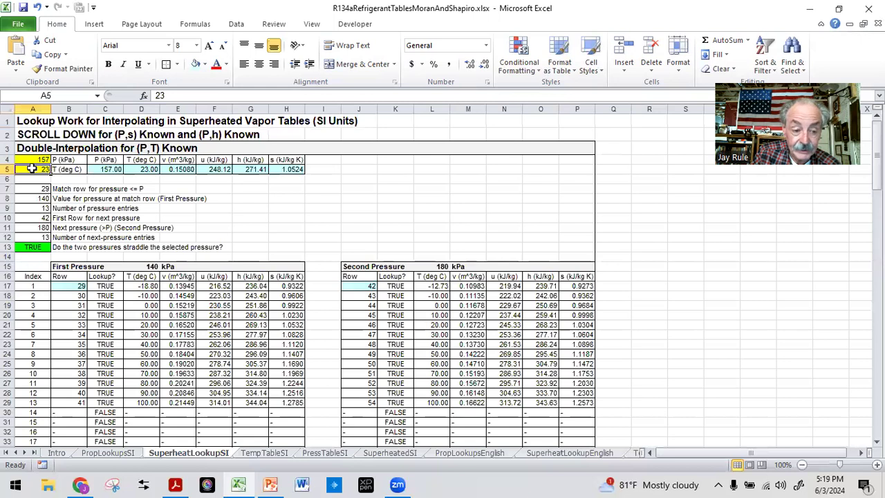
{"action": "left_click_drag", "start_coordinate": [97, 172], "coordinate": [285, 172]}
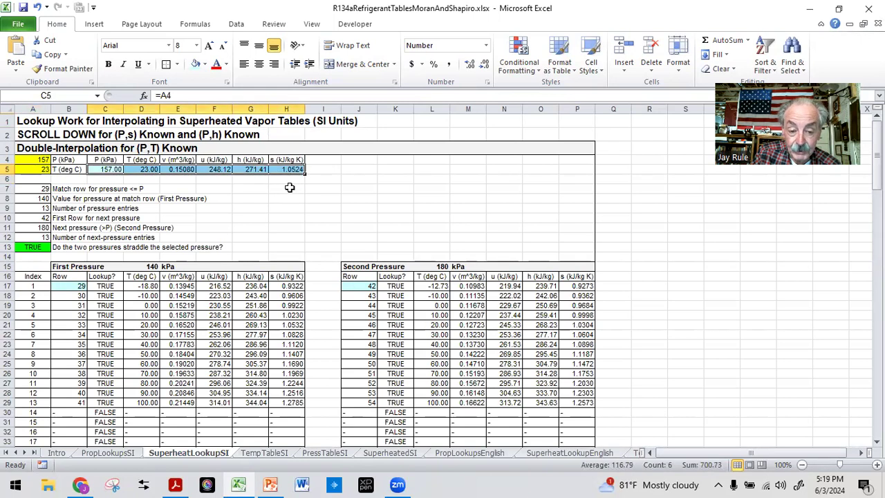
Examine the interpolated temperature, specific volume, internal energy and enthalpy one by one in row 5 of the (P,T) section
{"action": "left_click", "coordinate": [287, 188]}
{"action": "left_click", "coordinate": [141, 169]}
{"action": "left_click", "coordinate": [176, 167]}
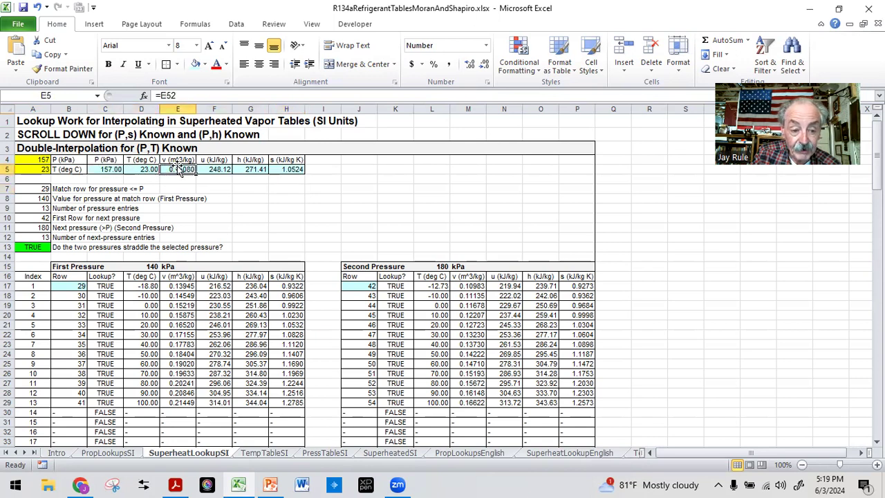
{"action": "left_click", "coordinate": [204, 171]}
{"action": "left_click", "coordinate": [246, 169]}
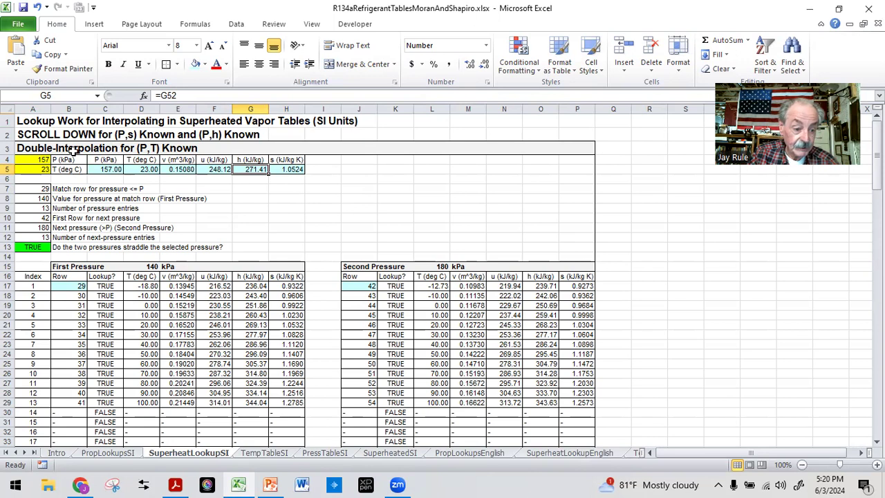
Check the entries in A4 and A5, and highlight the 20 and 30 °C rows that bracket the temperature in both the 140 and 180 kPa tables
{"action": "left_click", "coordinate": [27, 159]}
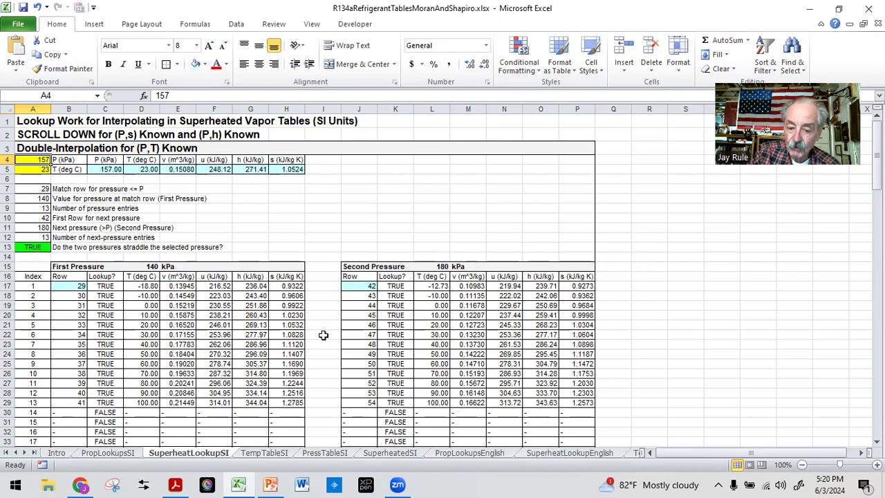
{"action": "scroll", "coordinate": [323, 334], "scroll_direction": "down", "scroll_amount": 3}
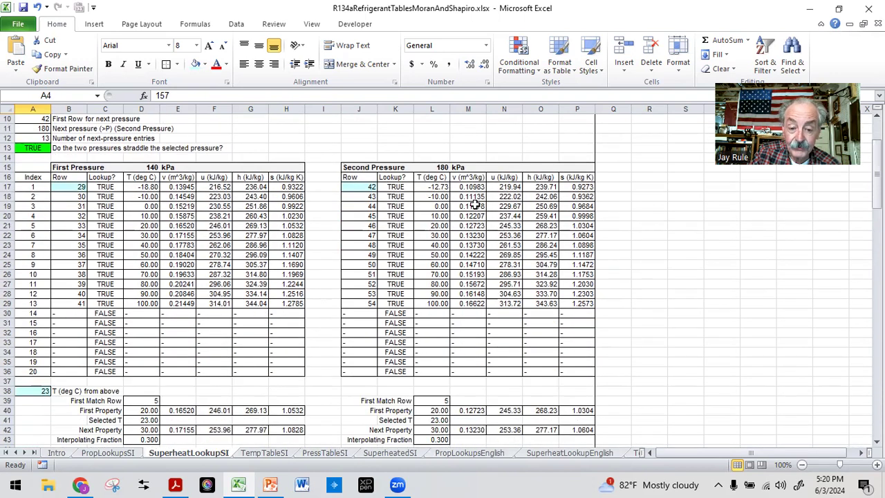
{"action": "scroll", "coordinate": [313, 239], "scroll_direction": "up", "scroll_amount": 3}
{"action": "left_click", "coordinate": [31, 170]}
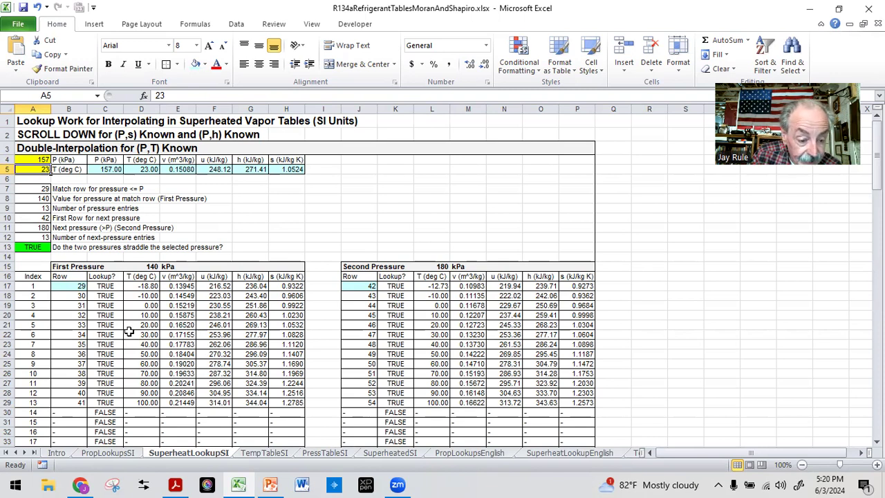
{"action": "left_click_drag", "start_coordinate": [147, 324], "coordinate": [295, 334]}
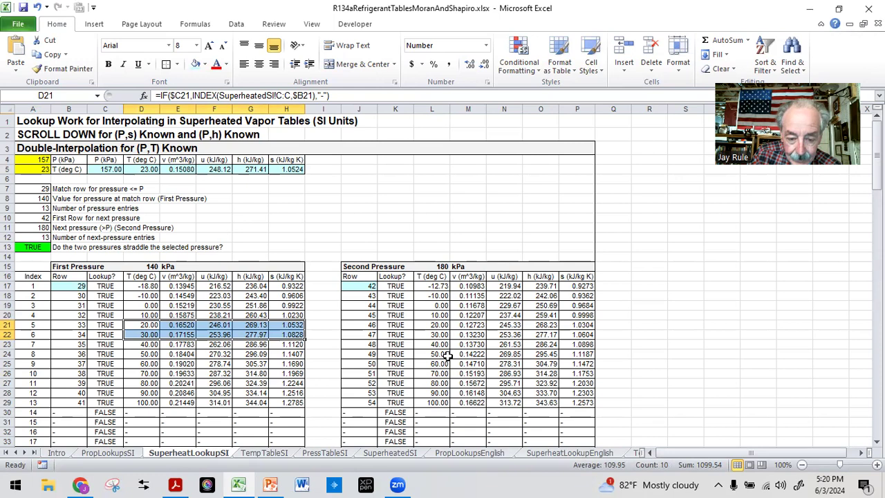
{"action": "left_click_drag", "start_coordinate": [427, 323], "coordinate": [578, 335]}
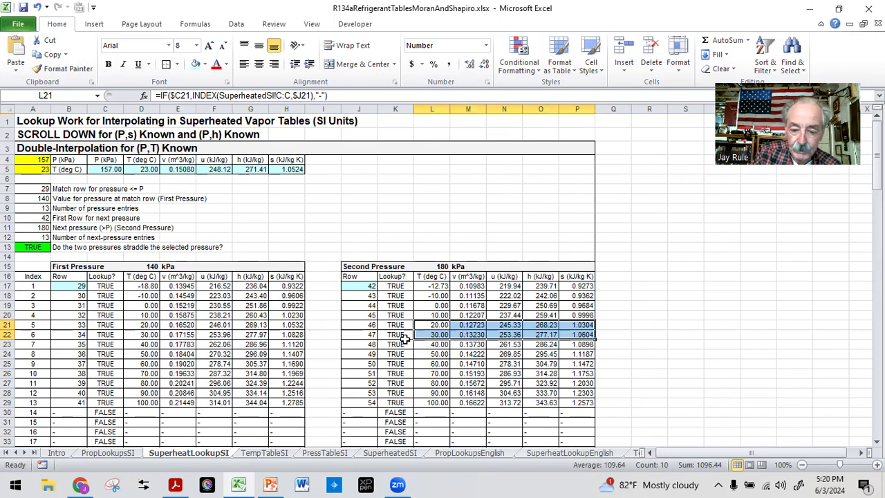
Review the (P,T) interpolation work down to row 52, and return to the pressure and temperature entry cells A4 and A5
{"action": "scroll", "coordinate": [406, 339], "scroll_direction": "down", "scroll_amount": 7}
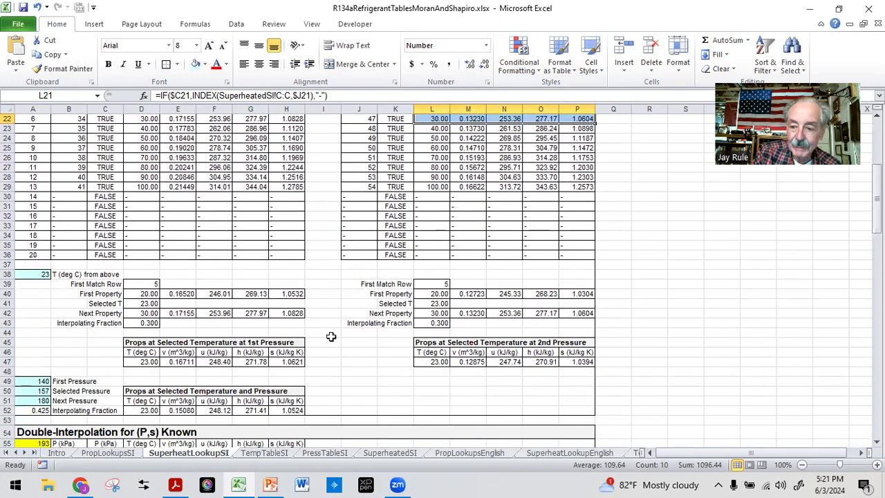
{"action": "scroll", "coordinate": [346, 355], "scroll_direction": "down", "scroll_amount": 2}
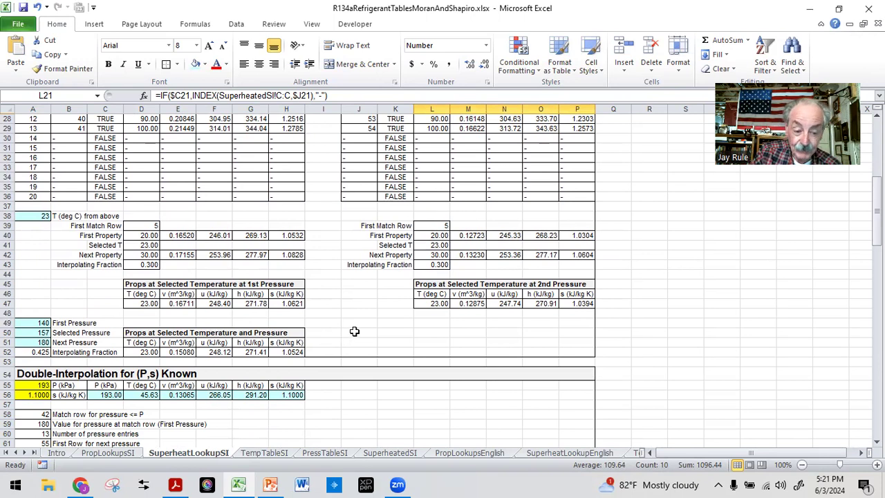
{"action": "scroll", "coordinate": [280, 322], "scroll_direction": "up", "scroll_amount": 9}
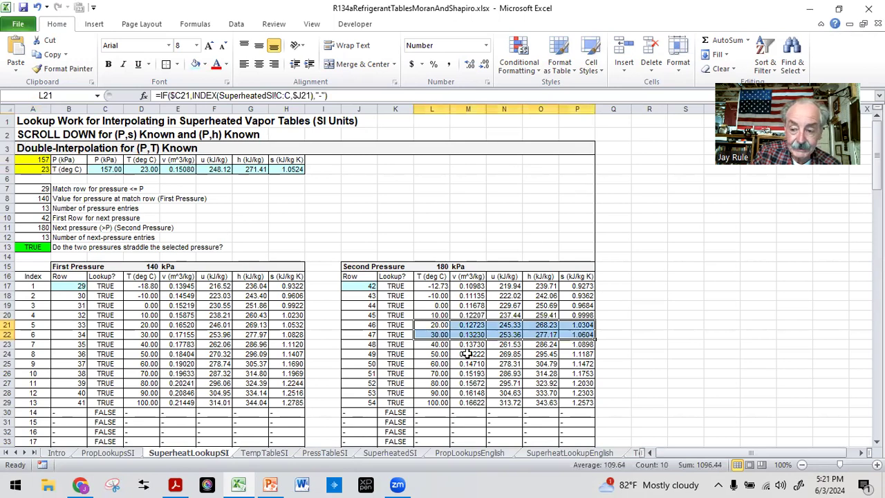
{"action": "scroll", "coordinate": [461, 330], "scroll_direction": "down", "scroll_amount": 9}
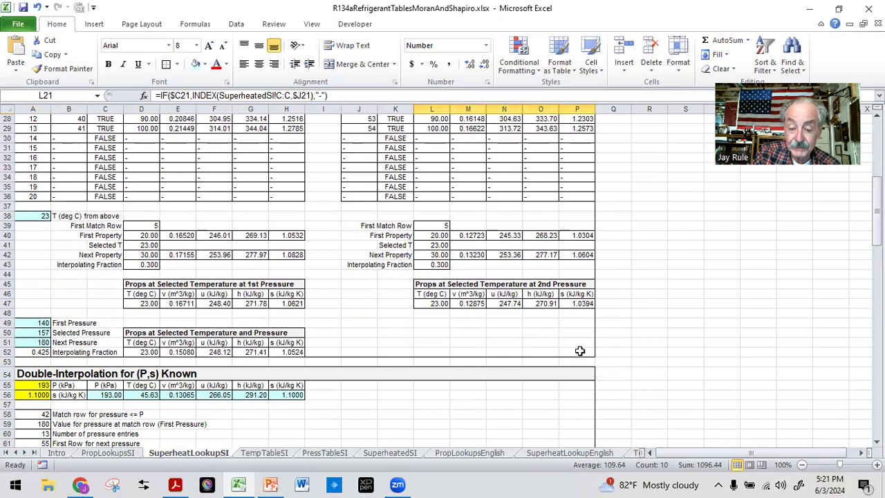
{"action": "scroll", "coordinate": [41, 332], "scroll_direction": "up", "scroll_amount": 9}
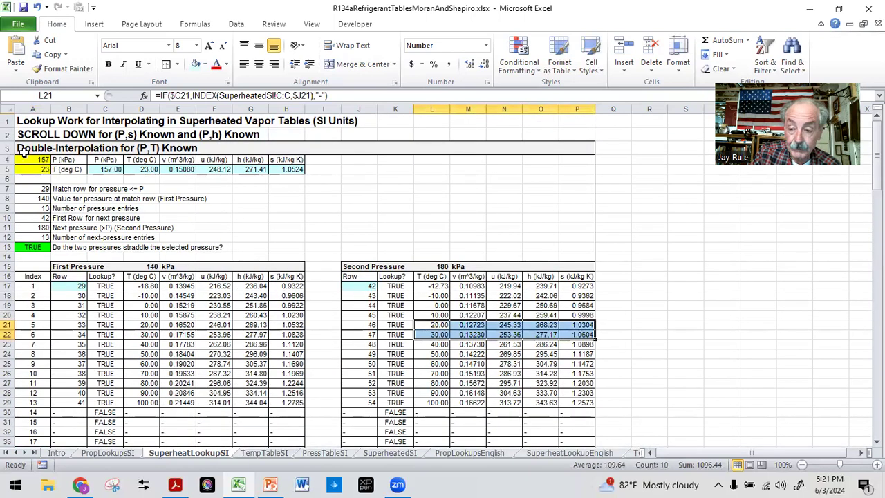
{"action": "left_click", "coordinate": [440, 117]}
{"action": "left_click", "coordinate": [31, 161]}
{"action": "left_click", "coordinate": [32, 169]}
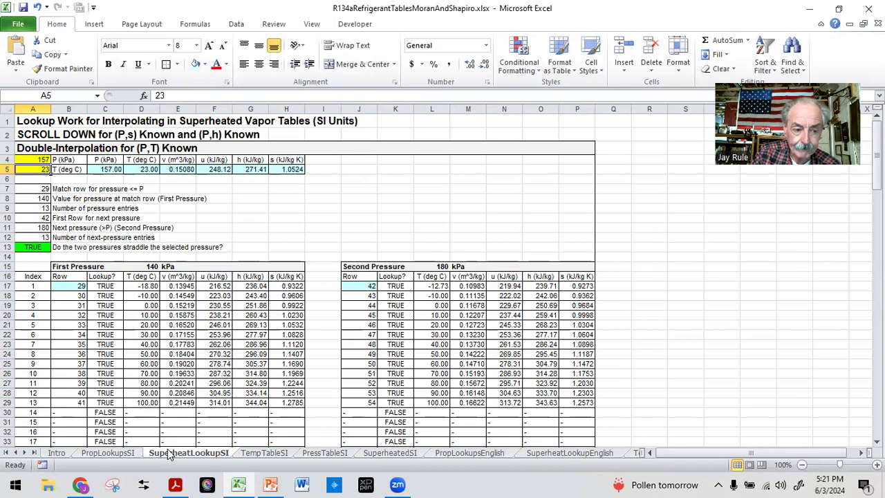
Go to the Double-Interpolation for (P,s) Known section, highlight the whole section to examine it, and clear the selection
{"action": "scroll", "coordinate": [168, 453], "scroll_direction": "down", "scroll_amount": 17}
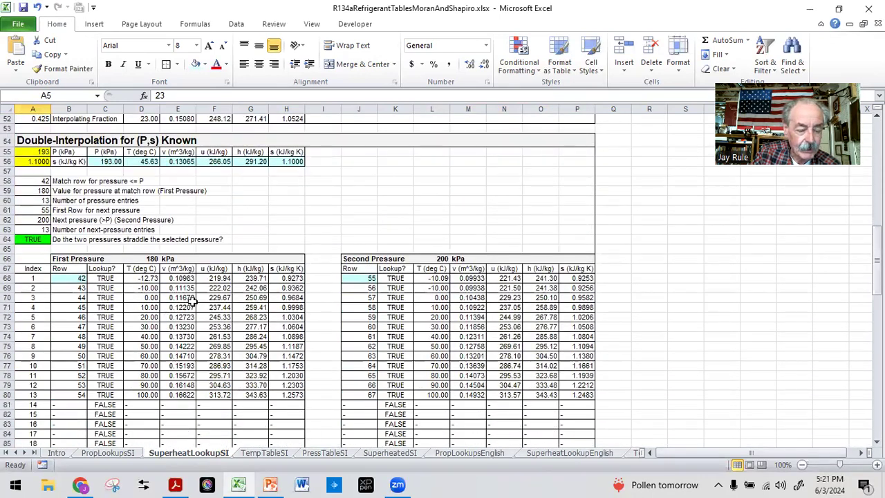
{"action": "left_click", "coordinate": [680, 251]}
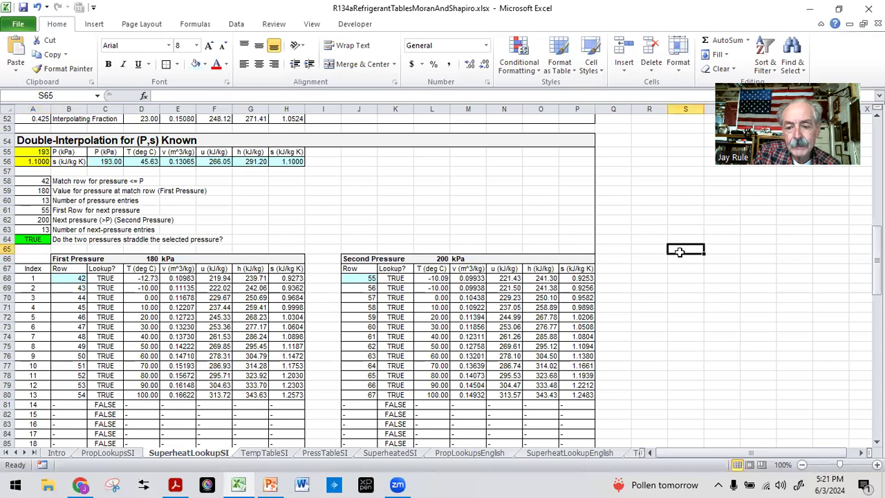
{"action": "left_click_drag", "start_coordinate": [675, 302], "coordinate": [676, 288]}
{"action": "left_click", "coordinate": [660, 232]}
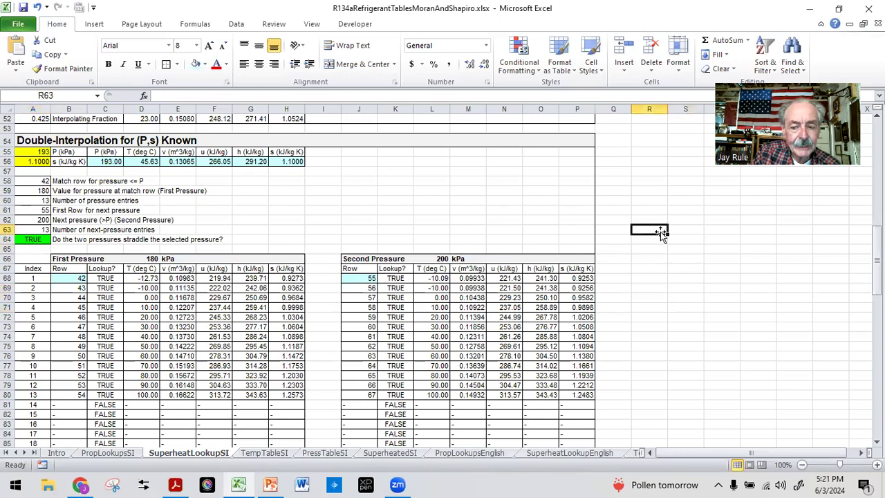
{"action": "left_click", "coordinate": [705, 269]}
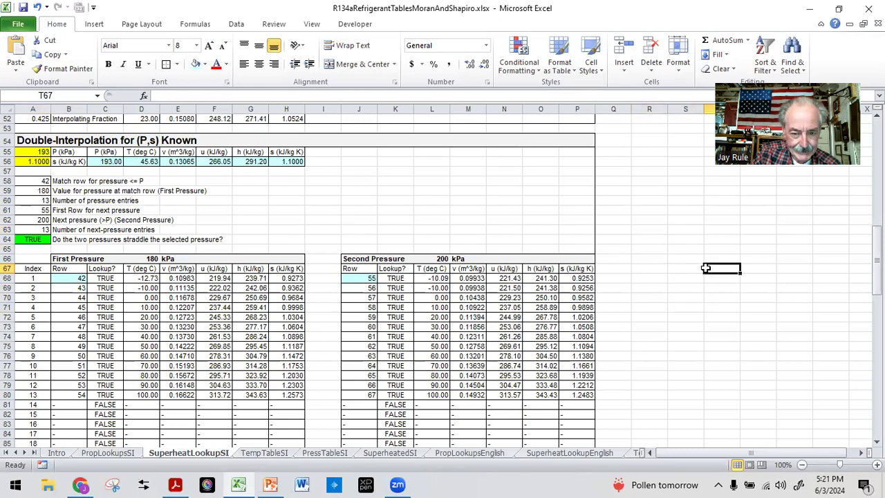
{"action": "left_click_drag", "start_coordinate": [19, 140], "coordinate": [575, 425]}
{"action": "scroll", "coordinate": [574, 425], "scroll_direction": "up", "scroll_amount": 8}
{"action": "scroll", "coordinate": [573, 424], "scroll_direction": "down", "scroll_amount": 2}
{"action": "scroll", "coordinate": [574, 424], "scroll_direction": "up", "scroll_amount": 1}
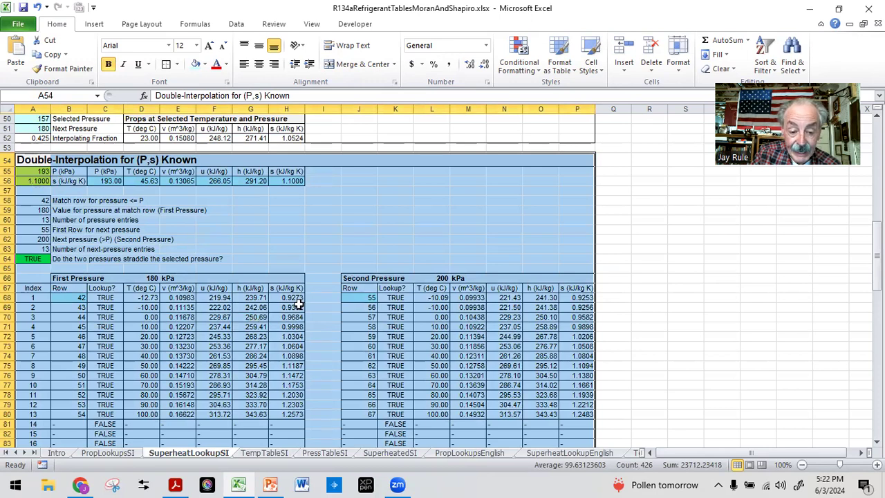
{"action": "left_click", "coordinate": [292, 258]}
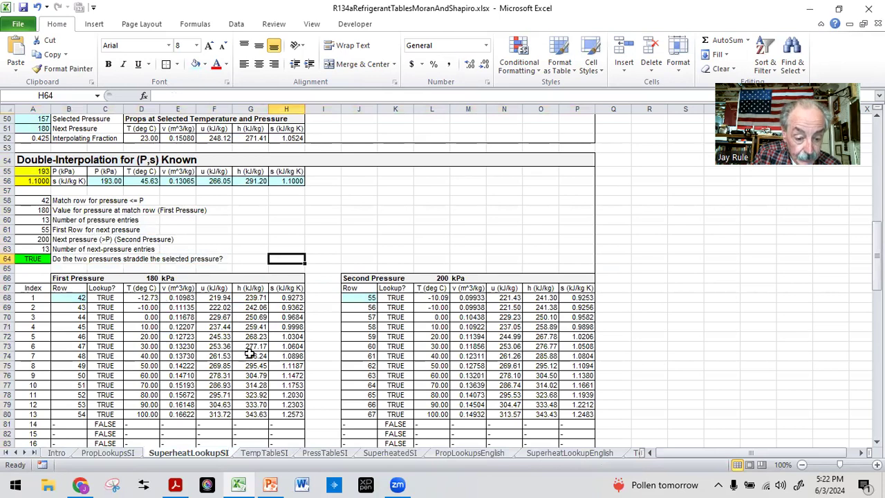
Highlight the 40 and 50 °C rows whose entropies bracket 1.1000 in both the 180 and 200 kPa tables
{"action": "left_click_drag", "start_coordinate": [279, 353], "coordinate": [279, 365]}
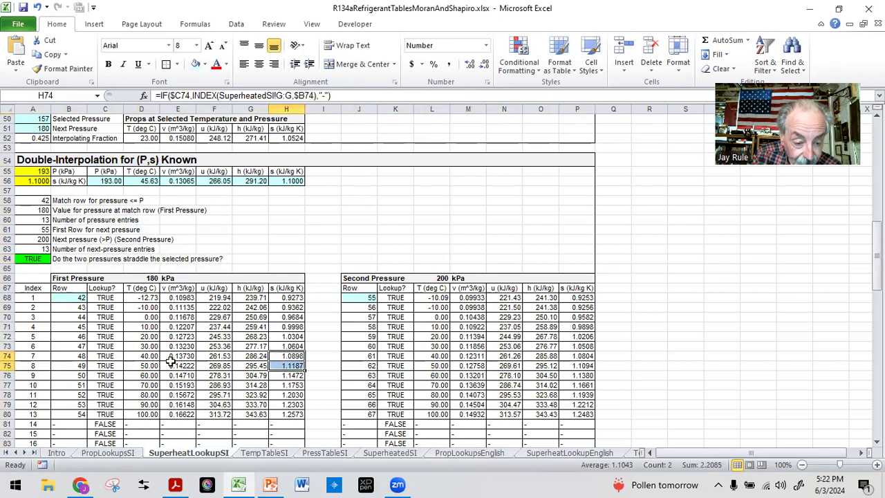
{"action": "left_click_drag", "start_coordinate": [140, 353], "coordinate": [291, 370]}
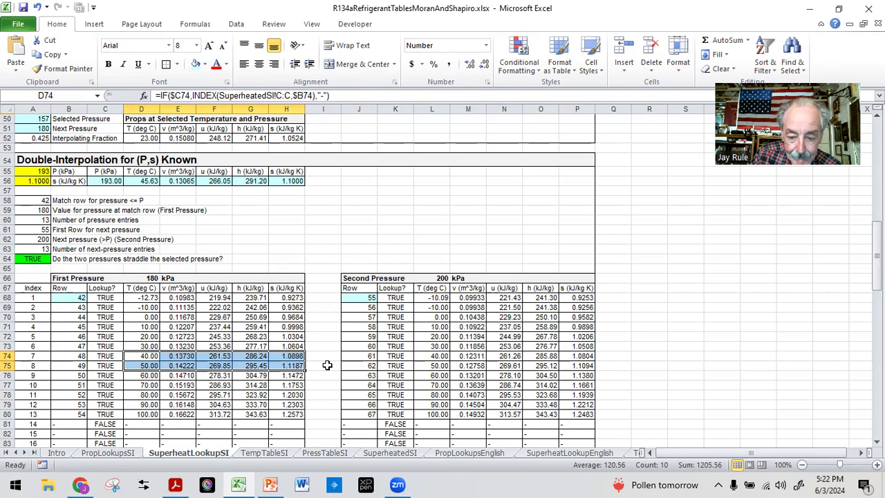
{"action": "left_click_drag", "start_coordinate": [421, 355], "coordinate": [581, 371]}
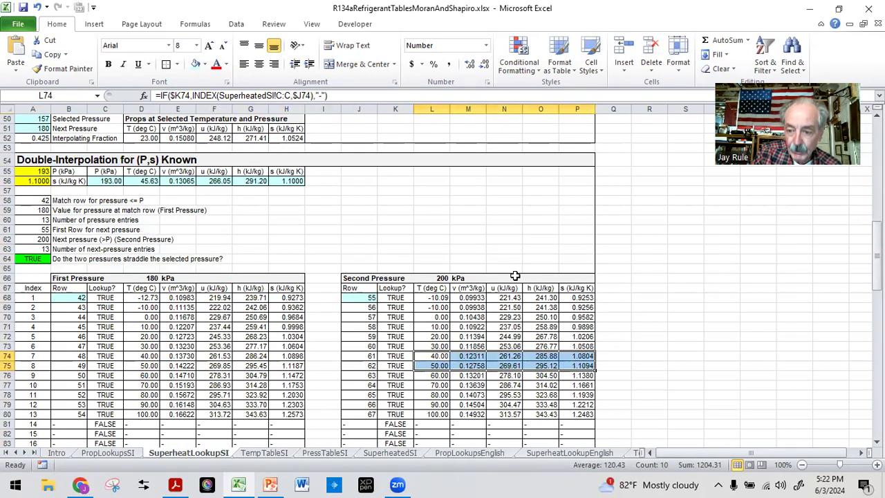
Look over the sheet from the (P,s) section into the (P,h) section, and examine the entry cells A106 and A55:A56
{"action": "left_click_drag", "start_coordinate": [27, 158], "coordinate": [581, 400]}
{"action": "scroll", "coordinate": [450, 367], "scroll_direction": "up", "scroll_amount": 7}
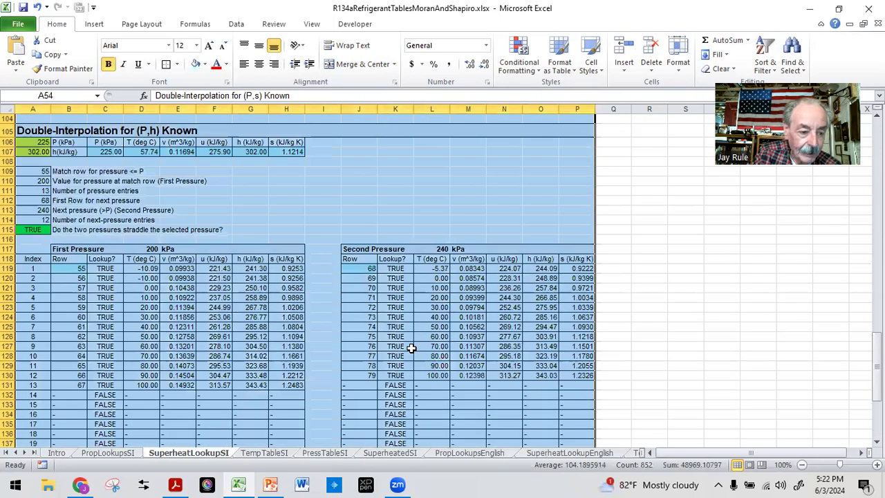
{"action": "scroll", "coordinate": [103, 325], "scroll_direction": "up", "scroll_amount": 5}
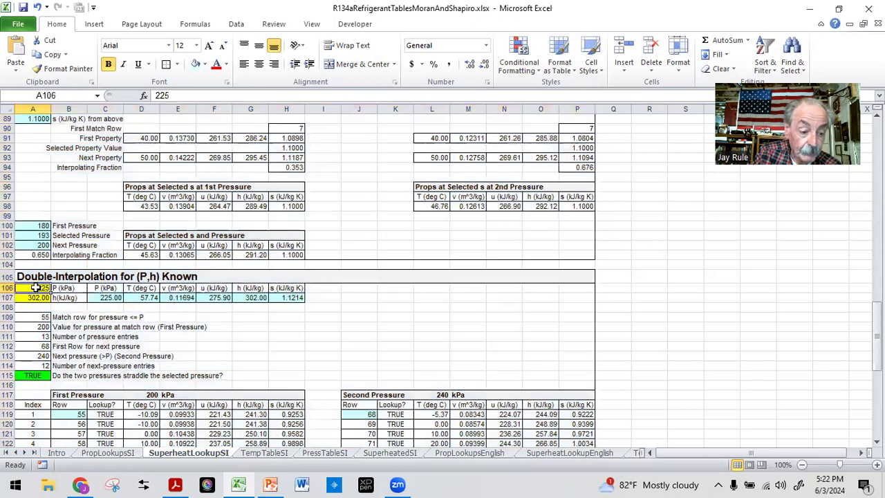
{"action": "left_click", "coordinate": [34, 288]}
{"action": "scroll", "coordinate": [33, 299], "scroll_direction": "up", "scroll_amount": 14}
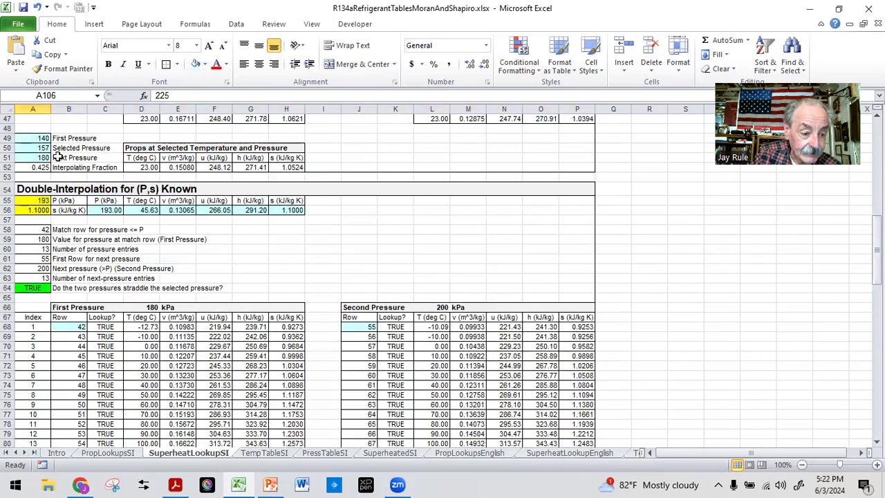
{"action": "left_click_drag", "start_coordinate": [44, 200], "coordinate": [43, 213]}
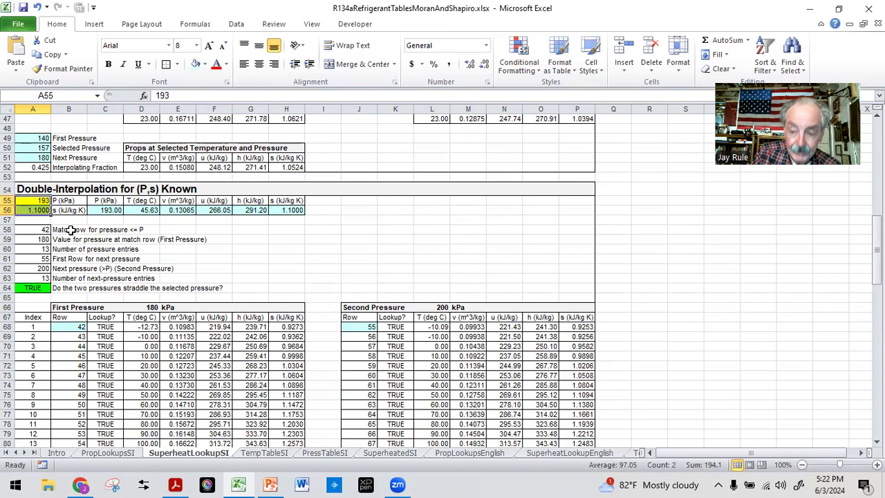
Highlight the whole Double-Interpolation for (P,h) Known section, A105 through row 154, and return to its heading
{"action": "scroll", "coordinate": [72, 239], "scroll_direction": "down", "scroll_amount": 17}
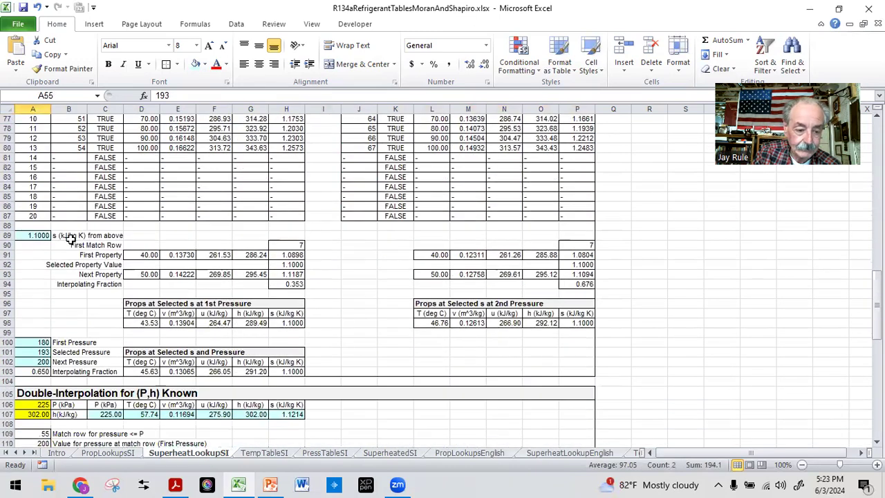
{"action": "left_click_drag", "start_coordinate": [20, 190], "coordinate": [565, 423]}
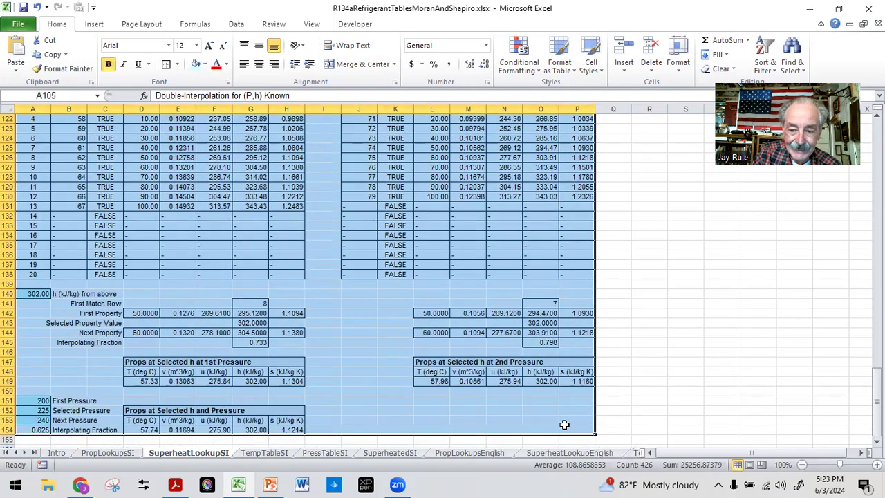
{"action": "scroll", "coordinate": [415, 408], "scroll_direction": "up", "scroll_amount": 11}
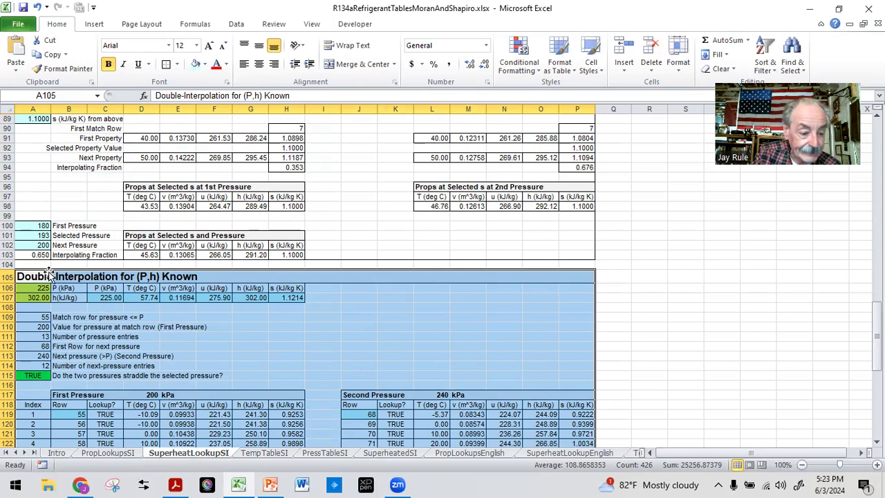
Examine the pressure and enthalpy entries in A106:A107 and the interpolated properties in C107:H107, and return to cell A1
{"action": "left_click", "coordinate": [30, 290]}
{"action": "left_click", "coordinate": [31, 298]}
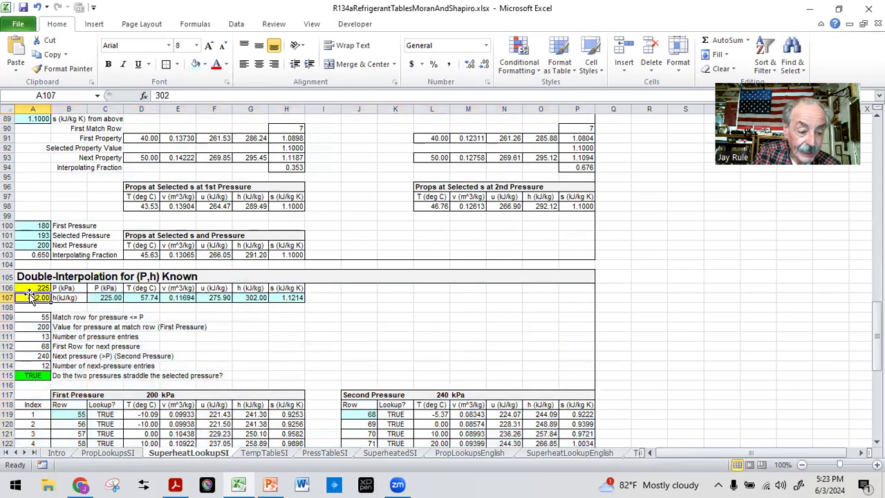
{"action": "scroll", "coordinate": [31, 298], "scroll_direction": "down", "scroll_amount": 3}
{"action": "scroll", "coordinate": [30, 297], "scroll_direction": "up", "scroll_amount": 3}
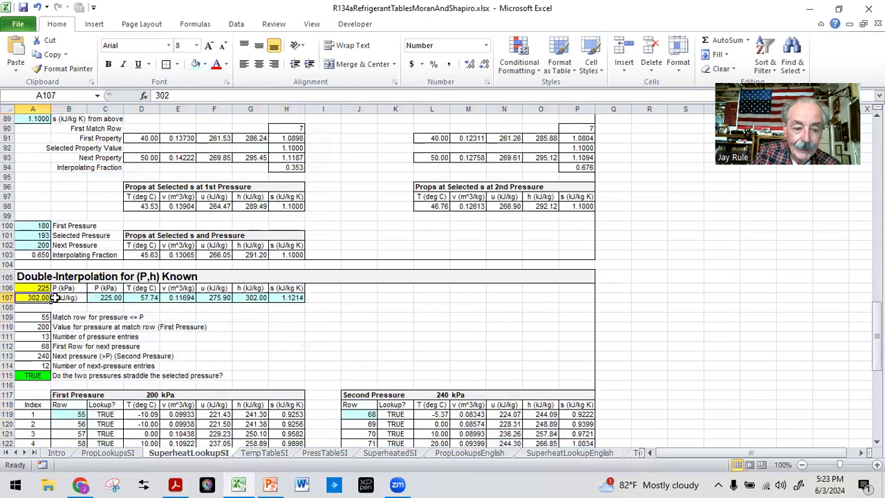
{"action": "scroll", "coordinate": [294, 346], "scroll_direction": "down", "scroll_amount": 1}
{"action": "scroll", "coordinate": [293, 347], "scroll_direction": "down", "scroll_amount": 2}
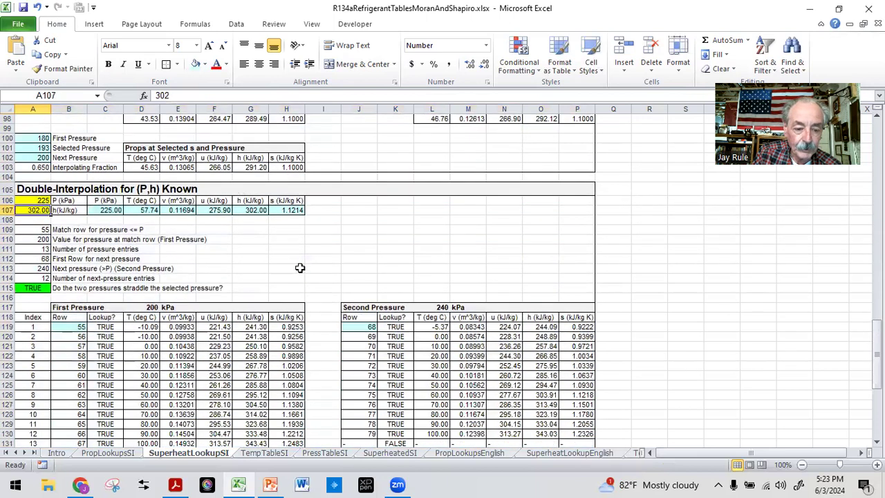
{"action": "left_click_drag", "start_coordinate": [99, 215], "coordinate": [291, 211]}
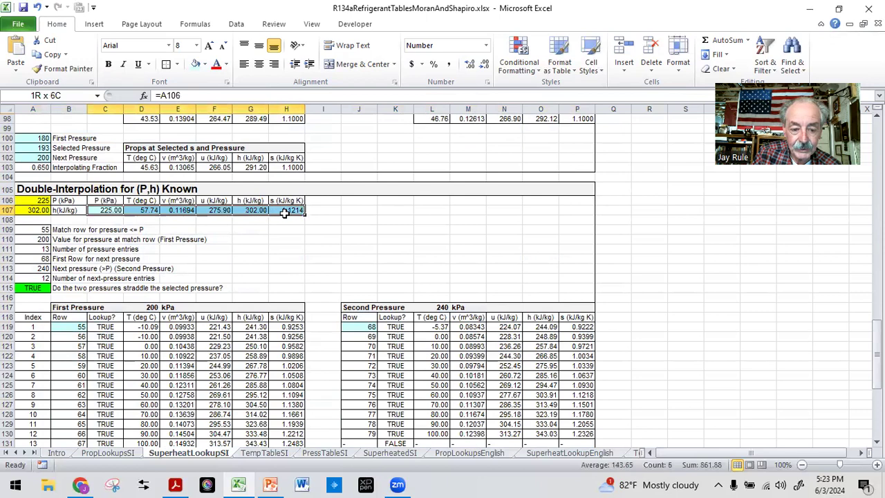
{"action": "left_click", "coordinate": [298, 236]}
{"action": "scroll", "coordinate": [299, 236], "scroll_direction": "up", "scroll_amount": 20}
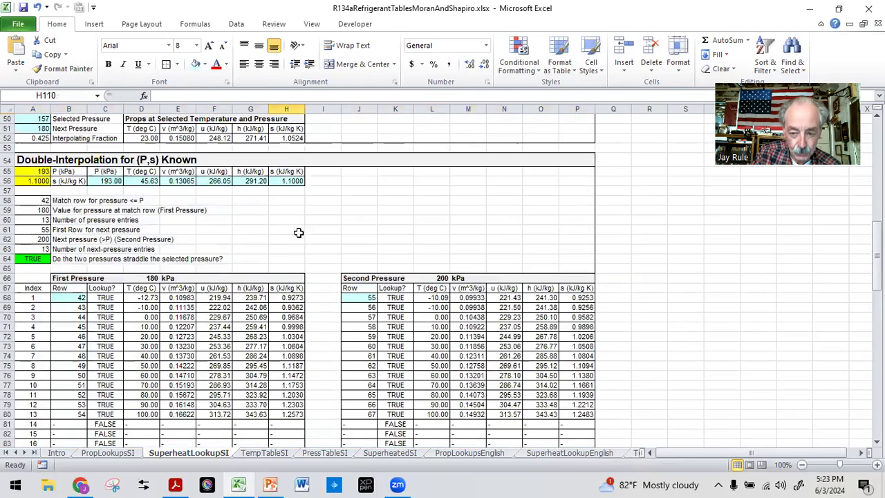
{"action": "left_click", "coordinate": [30, 119]}
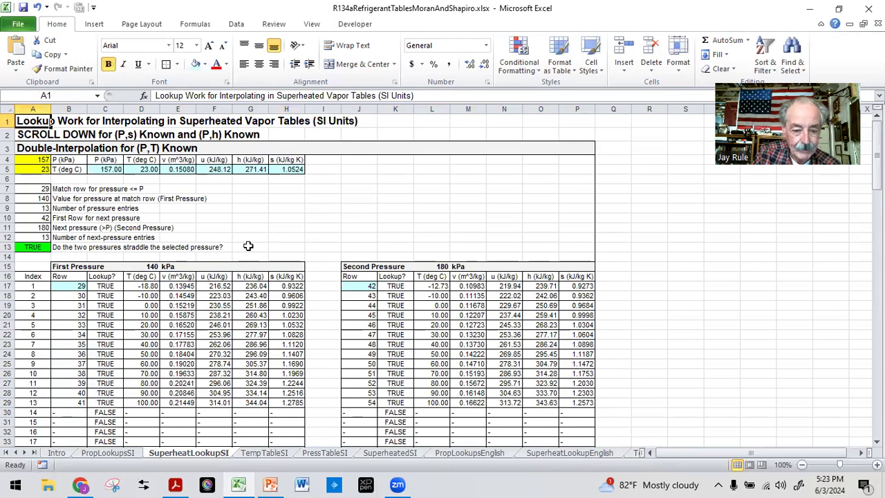
Return to the Intro sheet and highlight the property table rows in A4:D8 and the lookup tool rows in A10:E12
{"action": "left_click", "coordinate": [53, 453]}
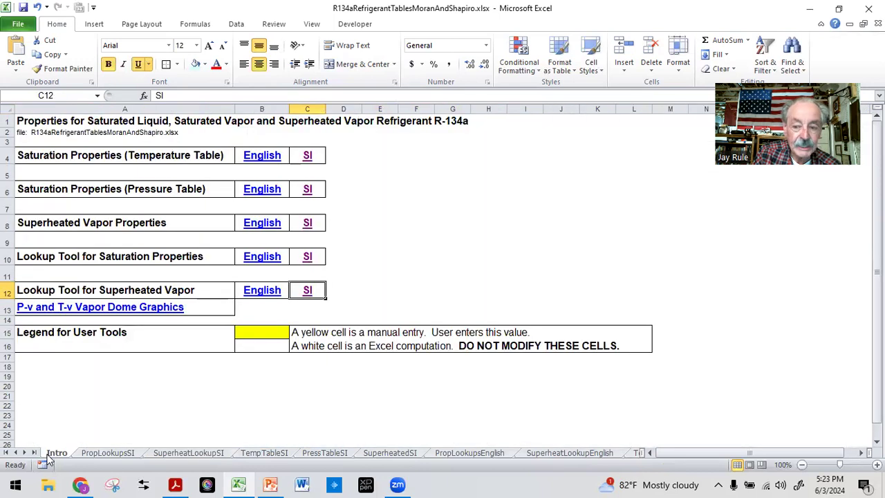
{"action": "left_click", "coordinate": [22, 121]}
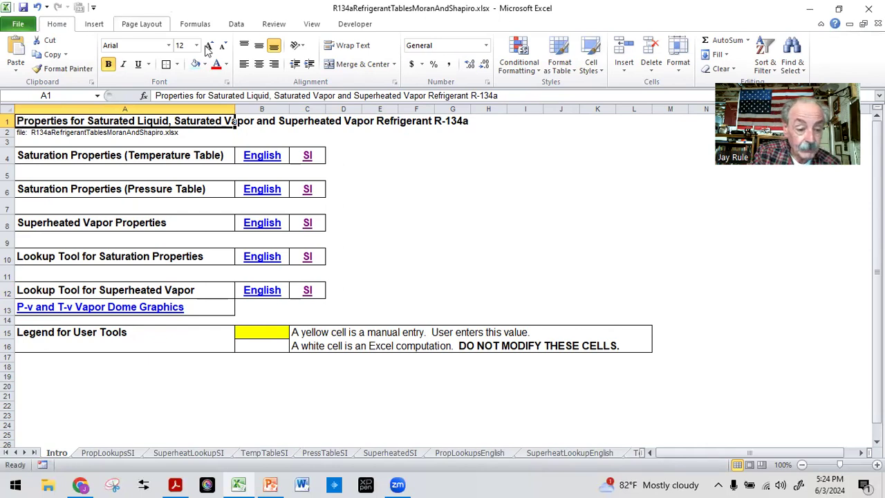
{"action": "left_click_drag", "start_coordinate": [332, 162], "coordinate": [337, 221]}
{"action": "left_click_drag", "start_coordinate": [22, 160], "coordinate": [344, 224]}
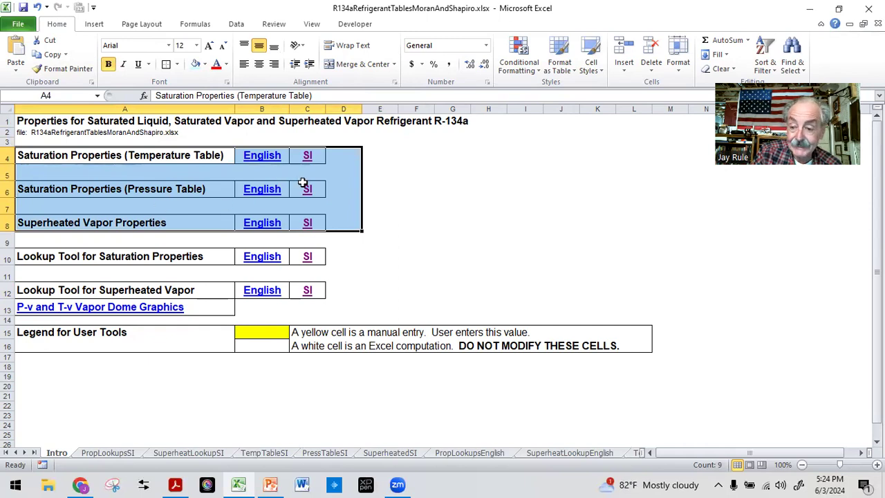
{"action": "left_click_drag", "start_coordinate": [32, 257], "coordinate": [374, 286]}
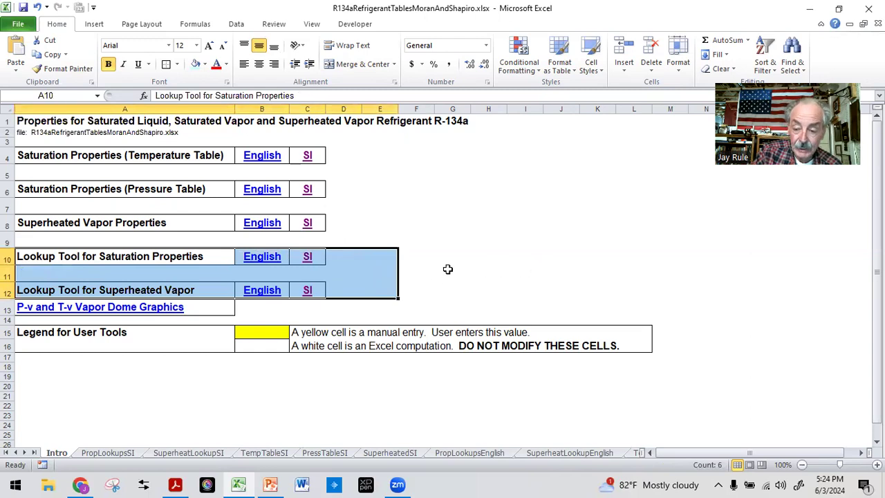
{"action": "left_click", "coordinate": [477, 222]}
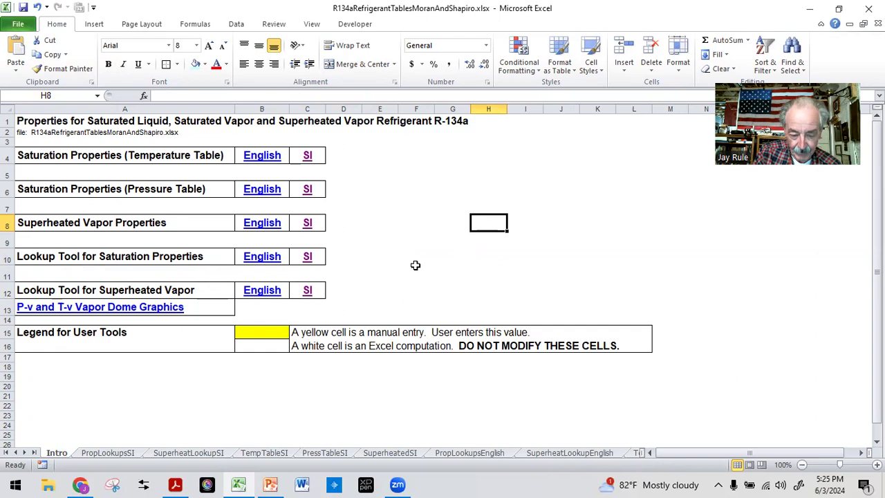
{"action": "left_click", "coordinate": [388, 288]}
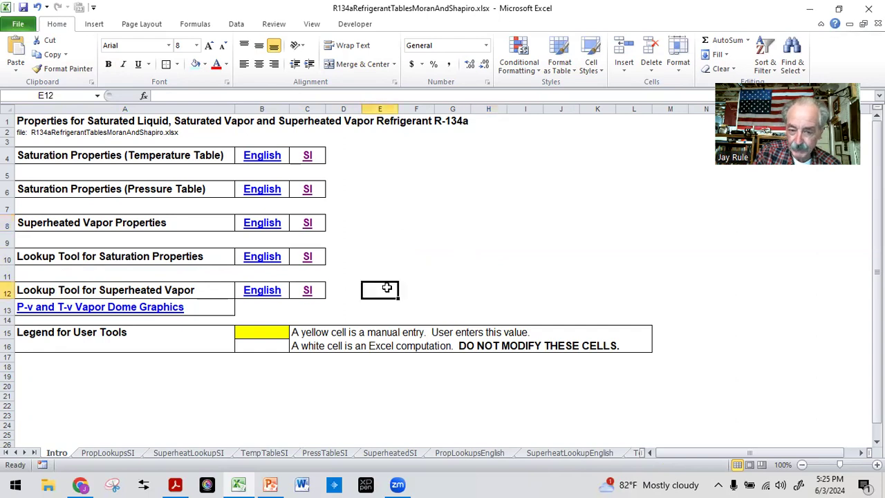
{"action": "left_click", "coordinate": [349, 291]}
{"action": "left_click", "coordinate": [374, 286]}
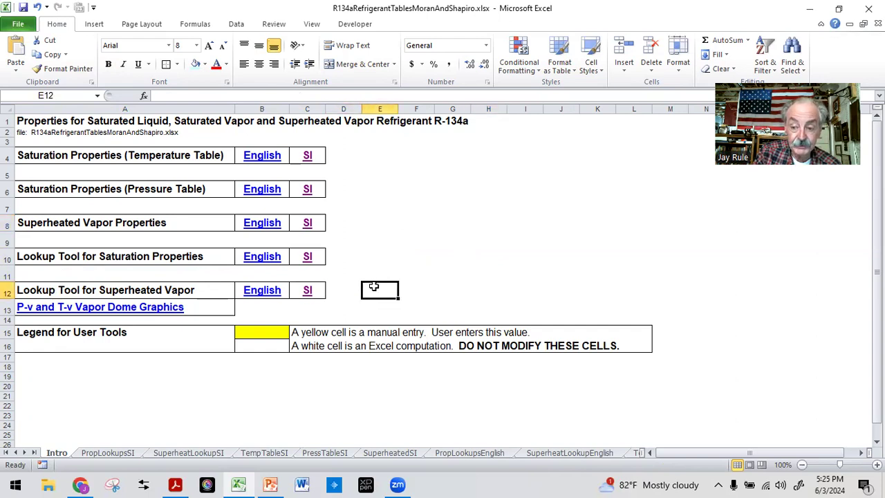
{"action": "left_click", "coordinate": [408, 286]}
{"action": "left_click", "coordinate": [378, 291]}
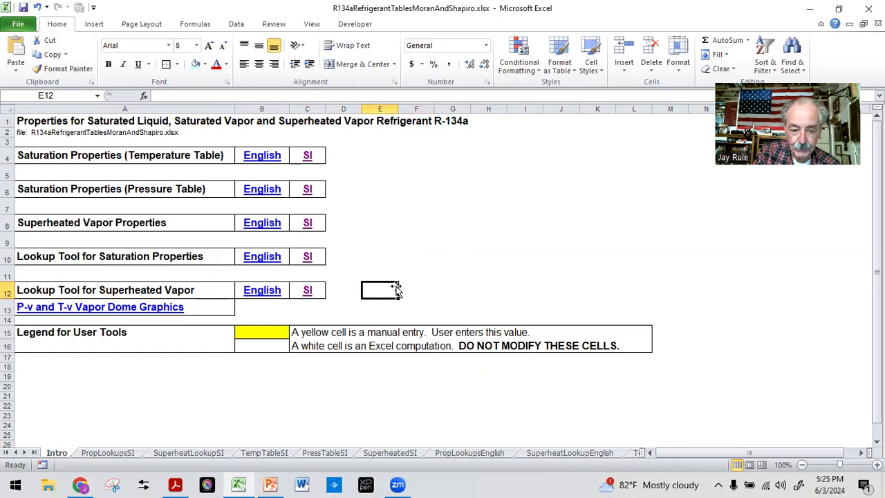
{"action": "left_click", "coordinate": [341, 288]}
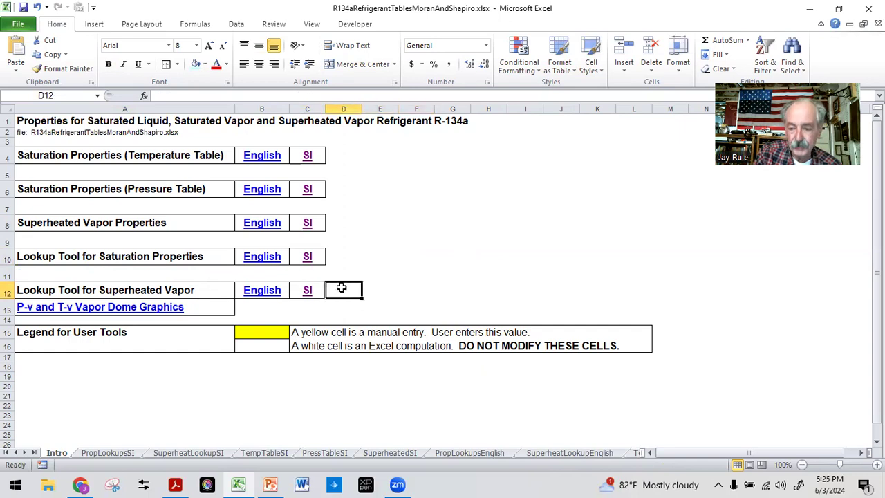
{"action": "left_click", "coordinate": [376, 284]}
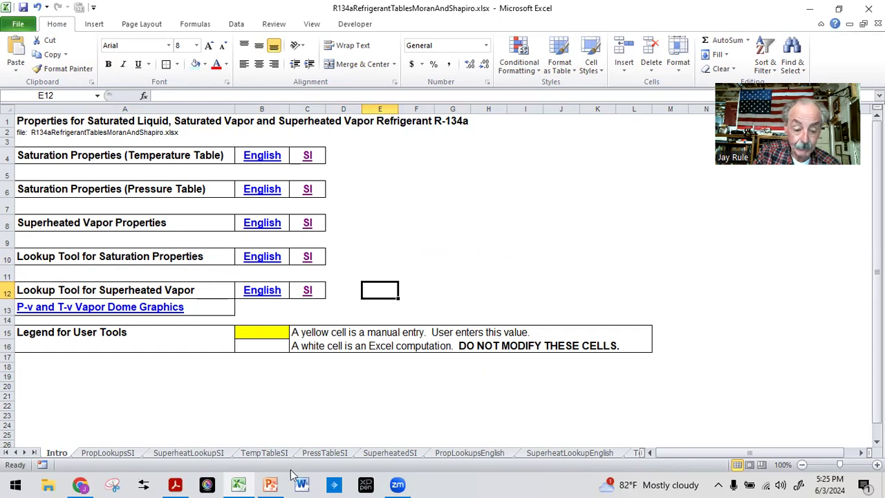
Switch to the Excel085RefrigerantTablesIntro.pptx presentation in PowerPoint, start the slide show from slide 8 and advance to slide 9, Worksheet Detail
{"action": "mouse_move", "coordinate": [271, 484]}
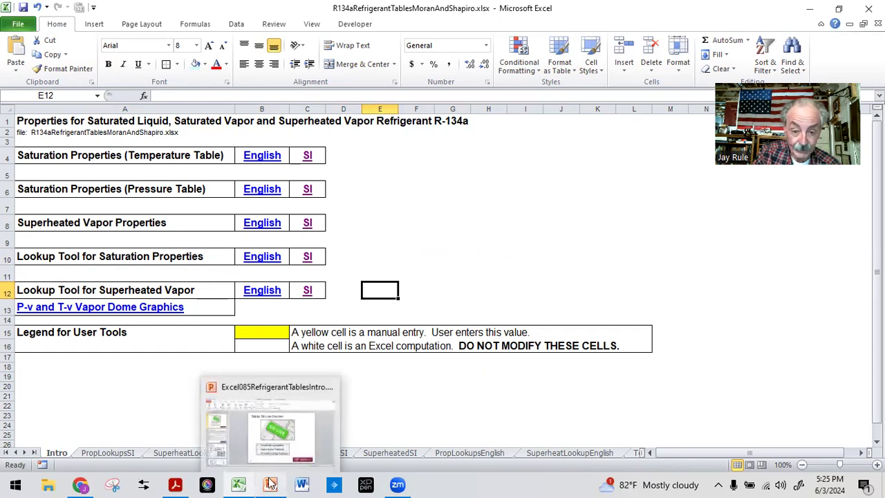
{"action": "left_click", "coordinate": [271, 484]}
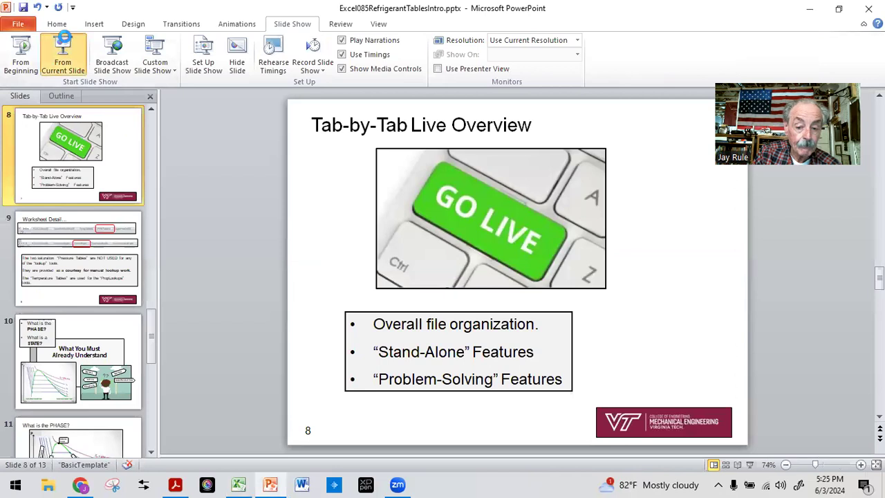
{"action": "left_click", "coordinate": [63, 52]}
{"action": "left_click", "coordinate": [708, 443]}
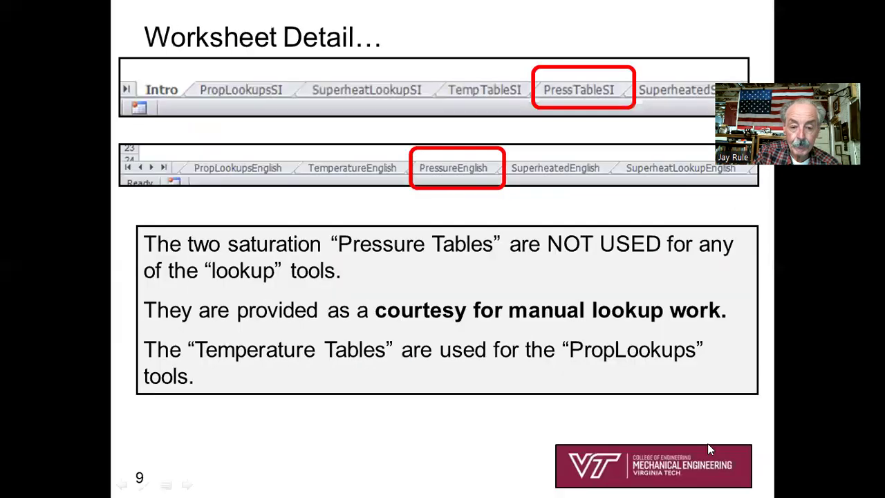